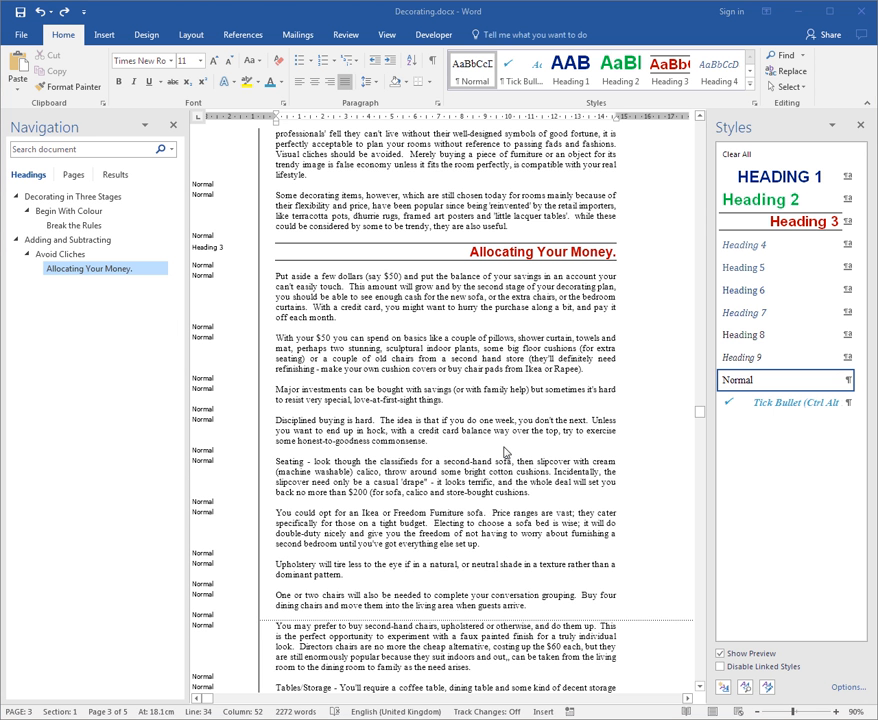
Step: Create a new blank document and insert a table with two columns and one row
key(ctrl+n)
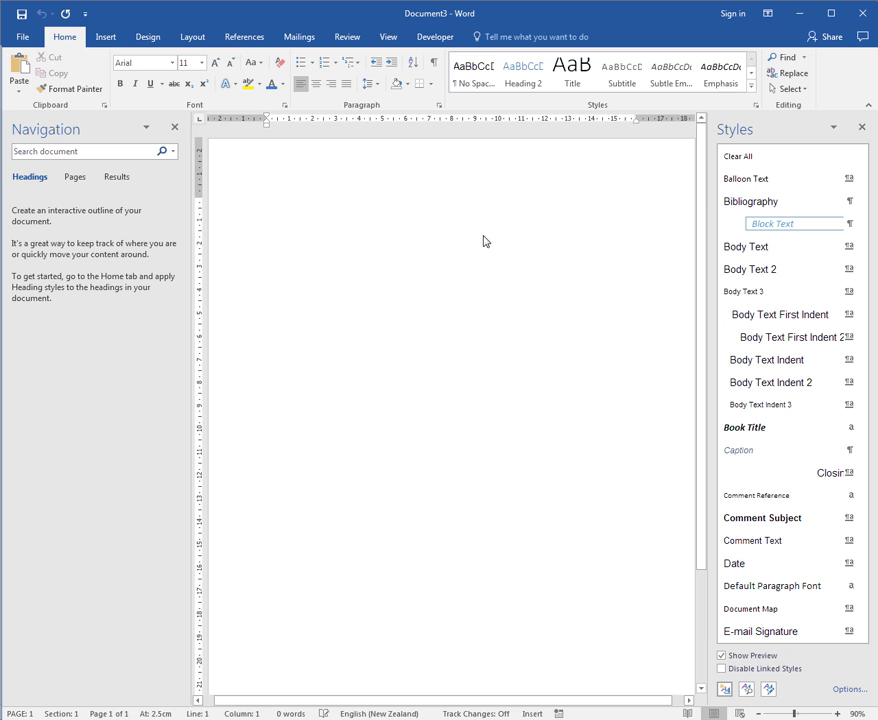
click(106, 37)
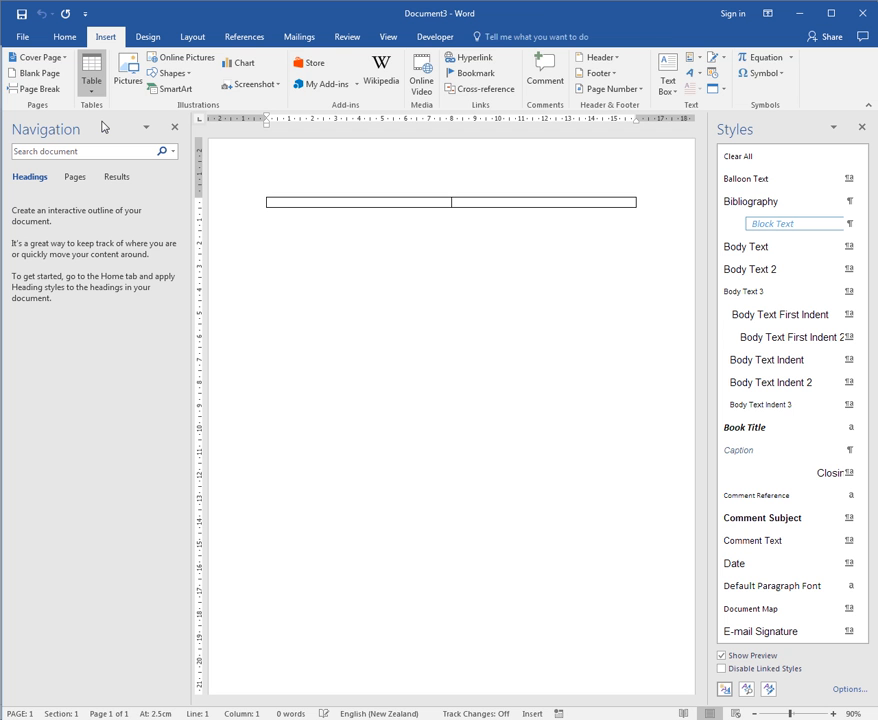
click(103, 127)
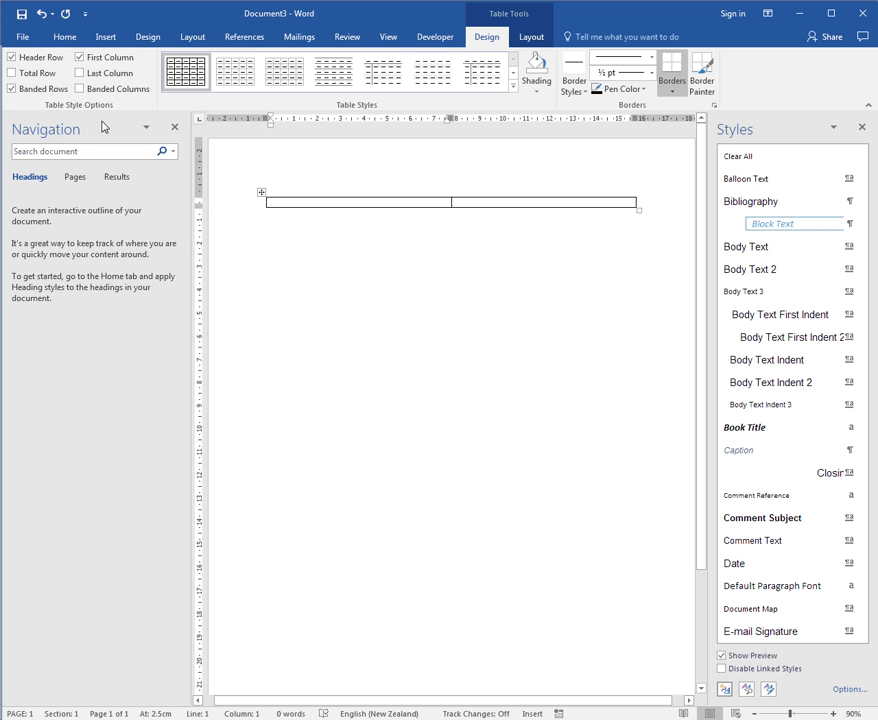
Step: Fill the table's first column with Planning, Investments, Budget and Environment, each in its own row
text(planning)
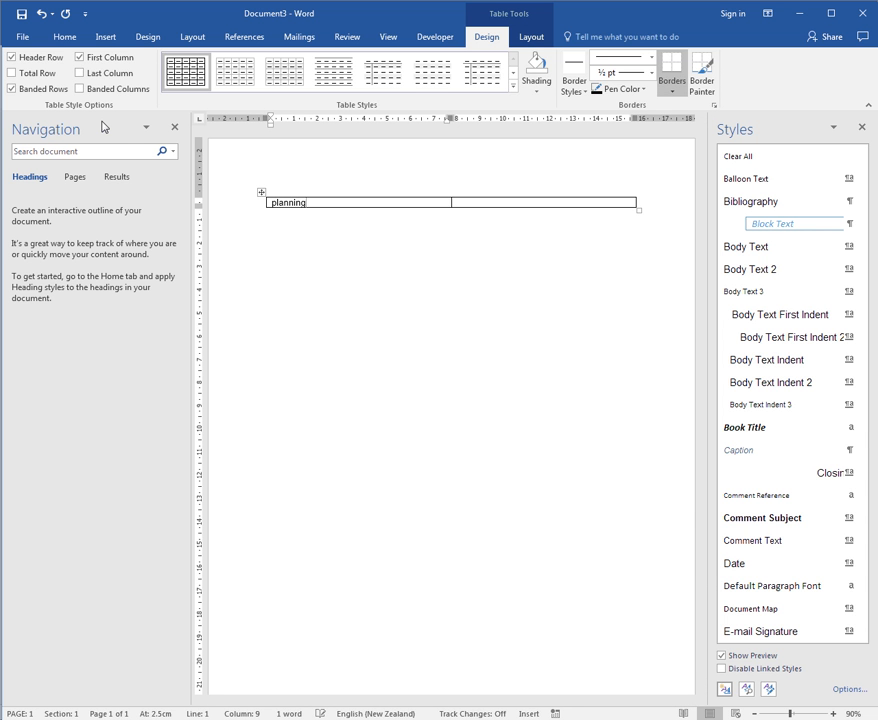
key(Return)
text(inve)
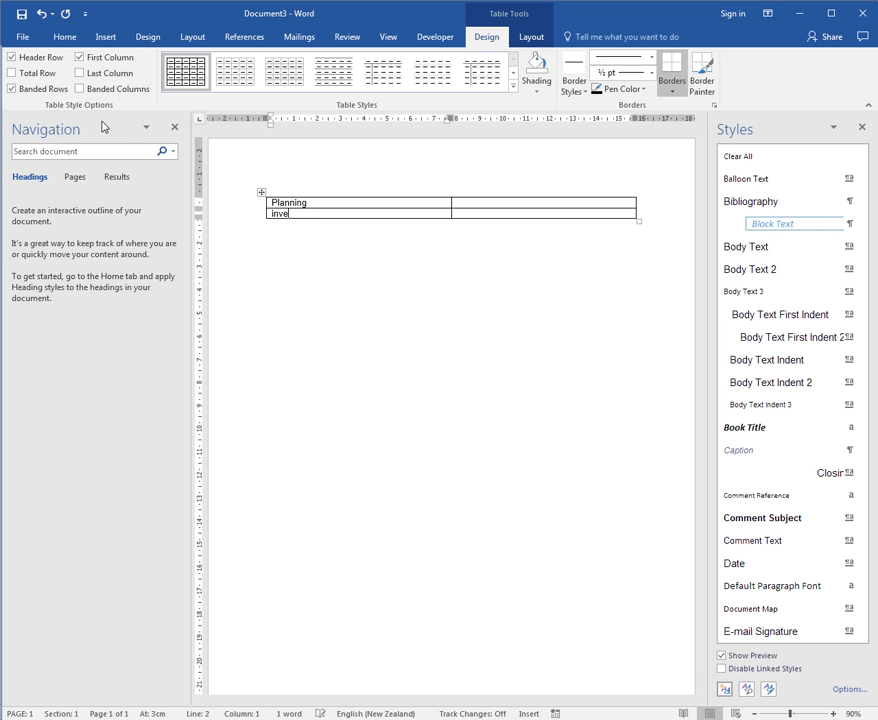
text(stments)
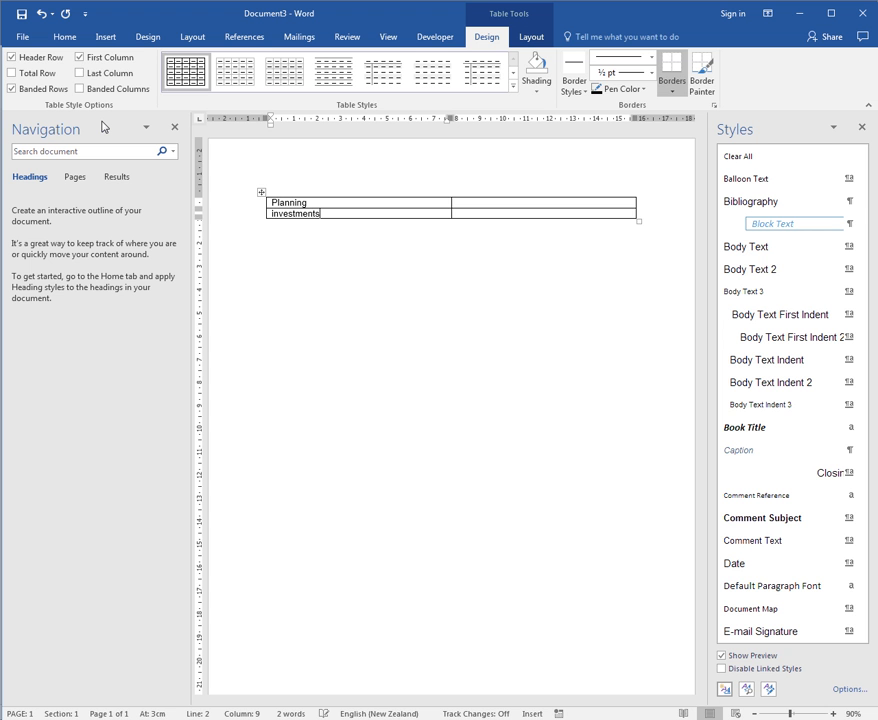
key(Return)
text(budget)
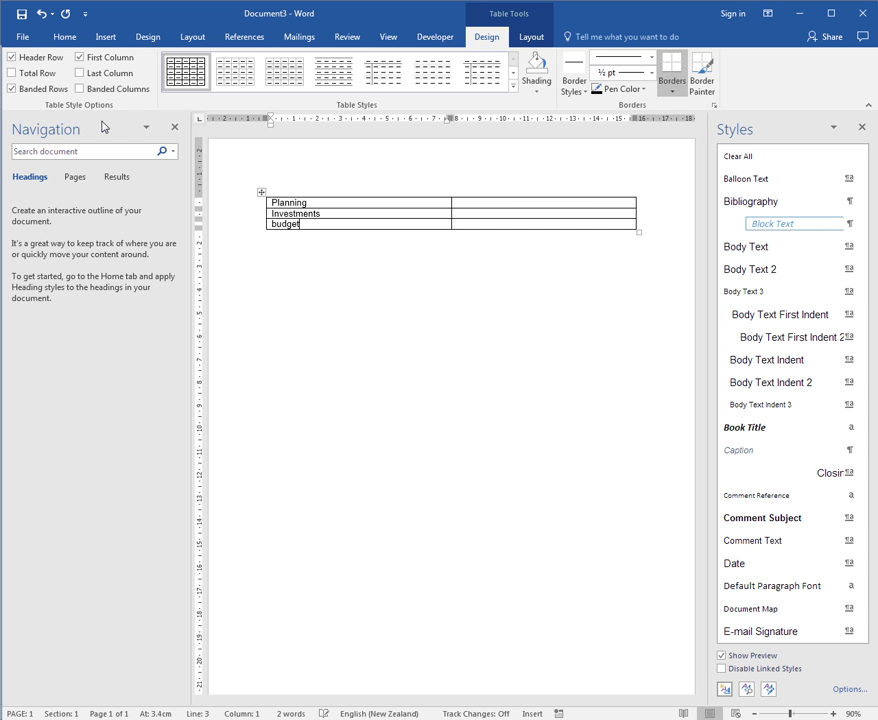
key(Return)
text(env)
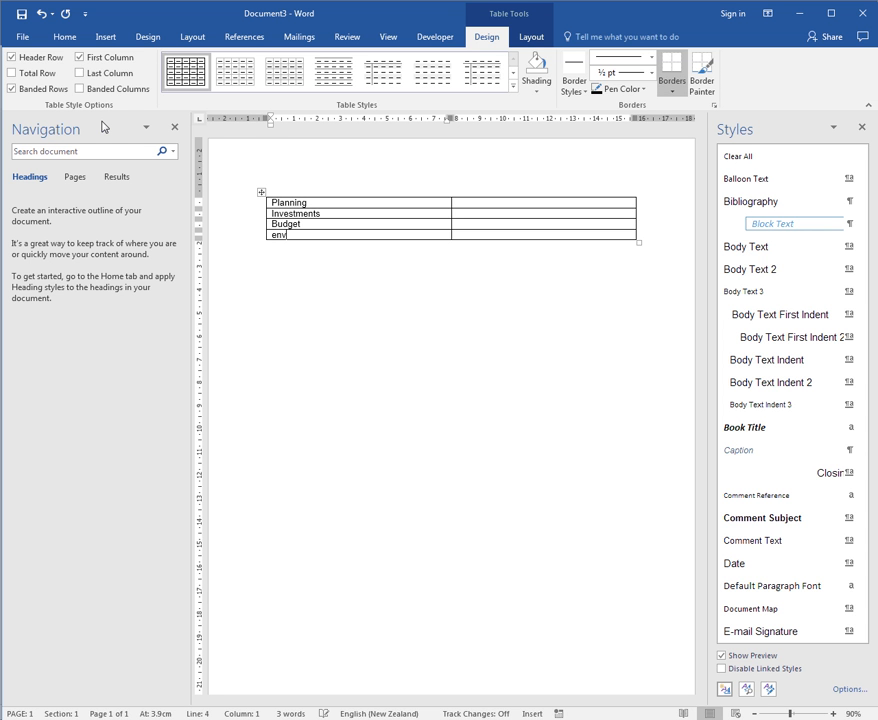
text(ironment)
key(Return)
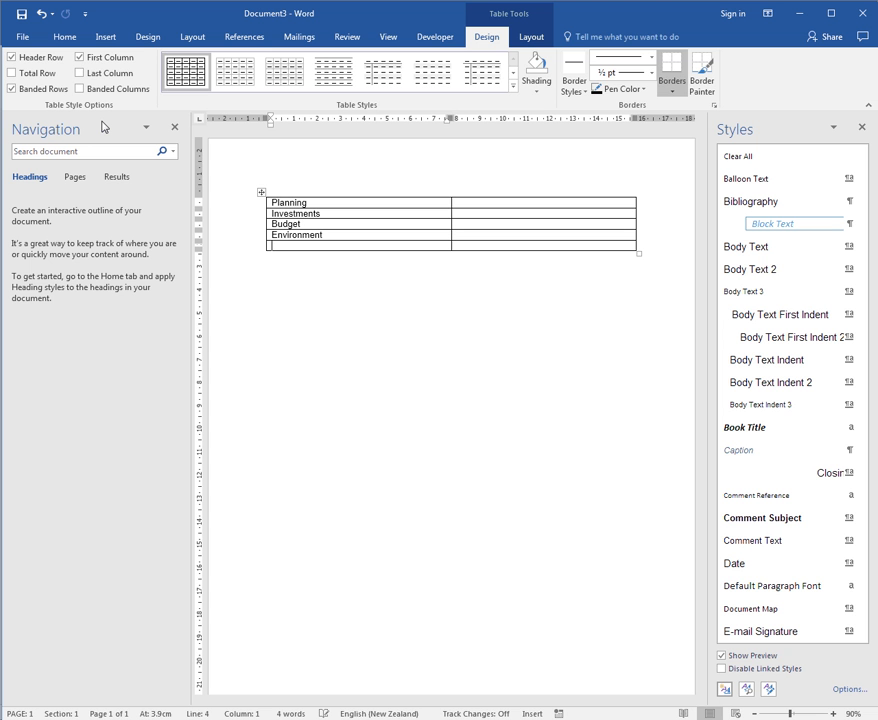
Step: Add rows Mortgage, Floor plan, Paintings, Colour, Texture, Furniture, Strategy, Curtains, Blinds, Fabric, Persian, Tizzio, Antique, Wall colour, Floor covering, Colours, Bed covers, Kitchen, Bedroom, Wallpaper, Table, Chair
text(mortgage)
key(Tab)
key(Tab)
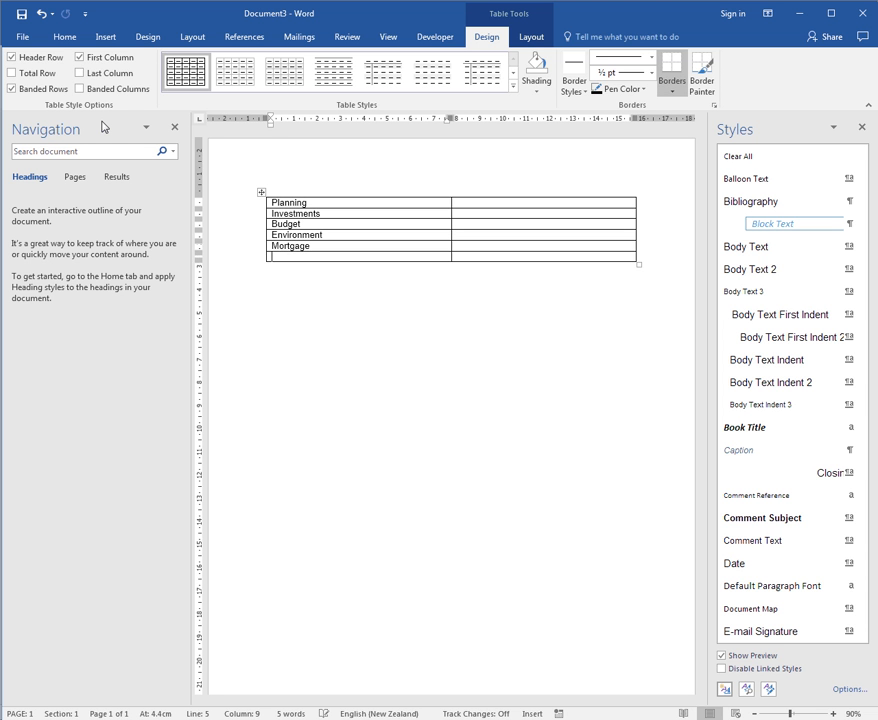
text(Floor plan)
key(Tab)
key(Tab)
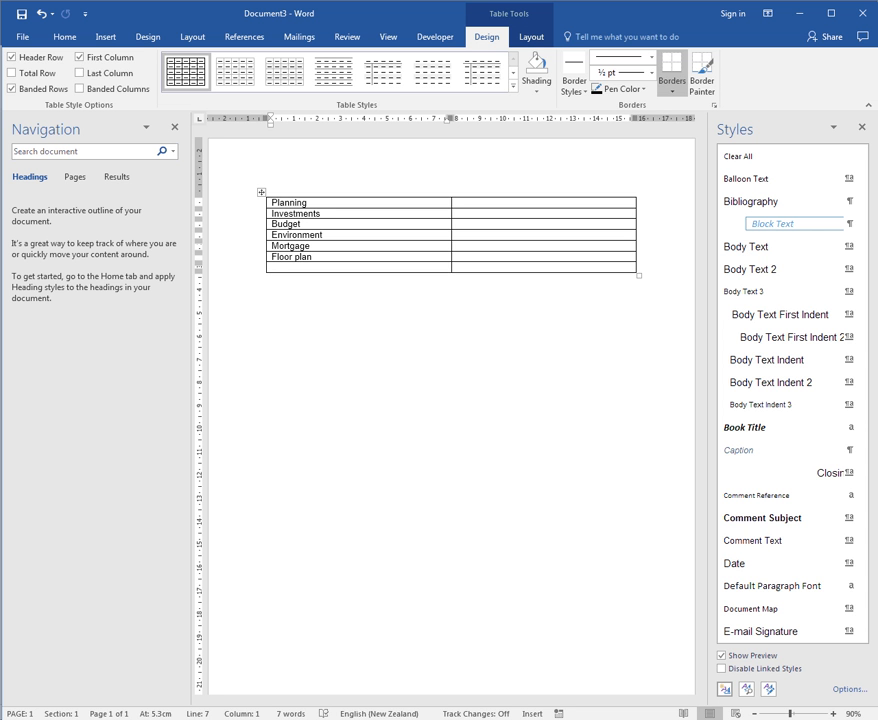
text(Paintings Colour Texture Furniture Strategy Curtains Blinds Fabric Persian Tizzio Antique Wall colour Floor covering Colours Bed covers Kitchen Bedroom Wallpaper Table Chair)
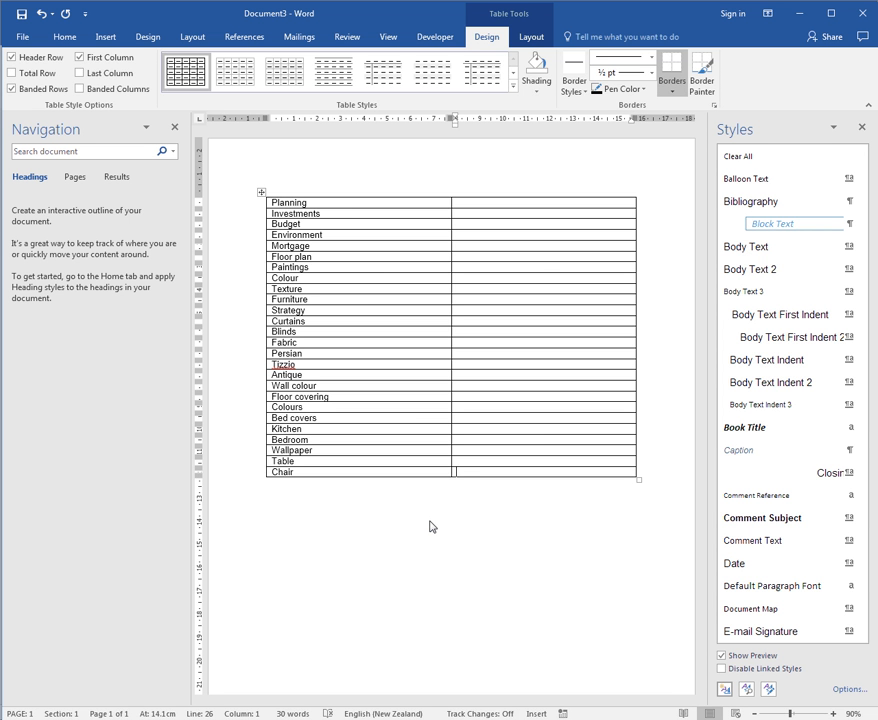
Step: Copy the whole table and paste a duplicate of its rows directly below it
click(261, 195)
key(ctrl+c)
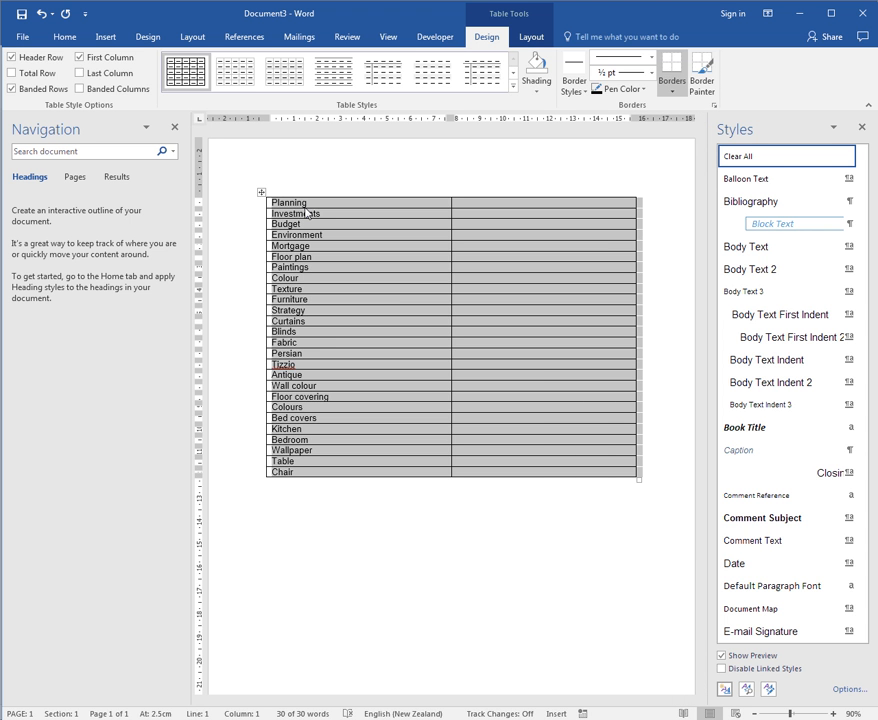
click(293, 491)
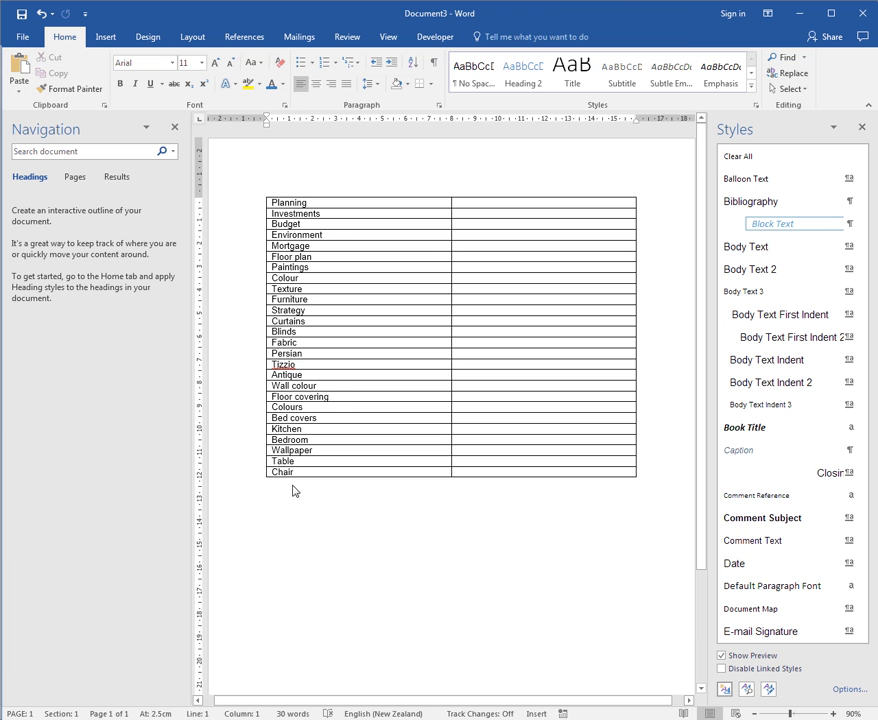
key(ctrl+v)
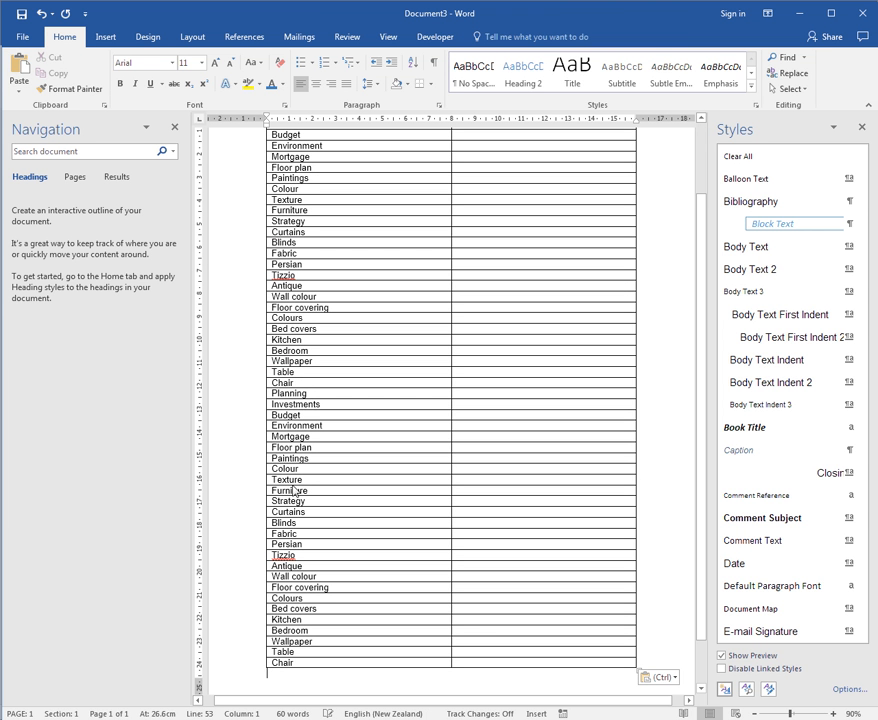
Step: Convert the pasted second set of entries, from Planning to Chair, to uppercase
drag(227, 394, 204, 664)
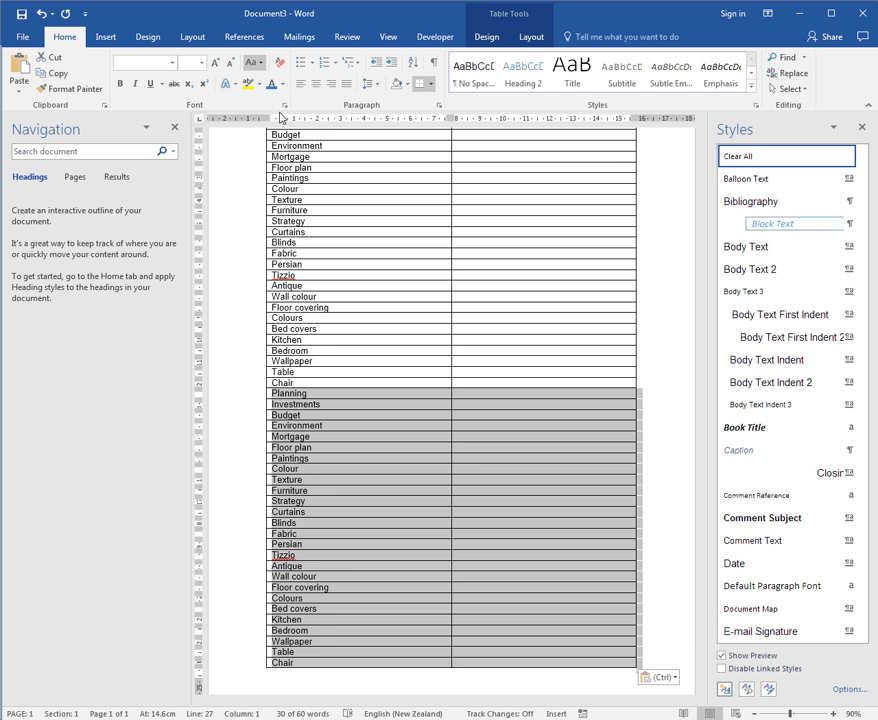
key(shift+F3)
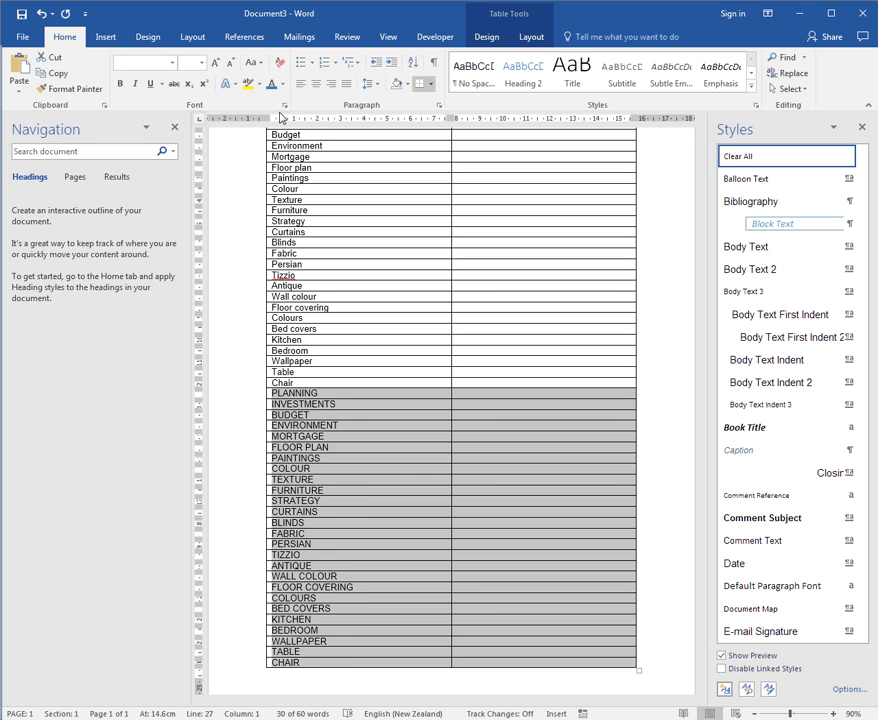
key(shift+F3)
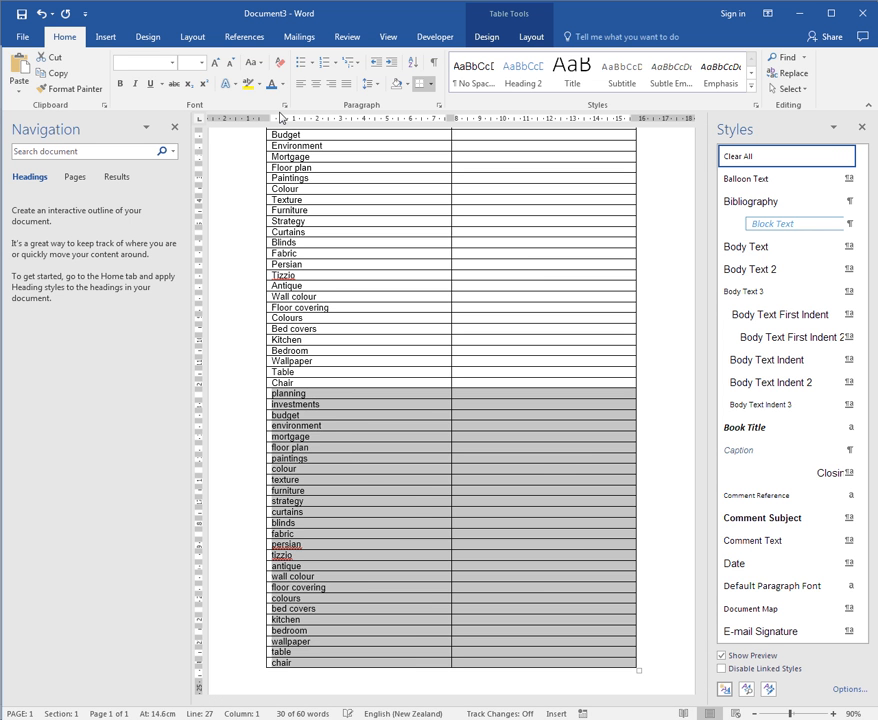
key(shift+F3)
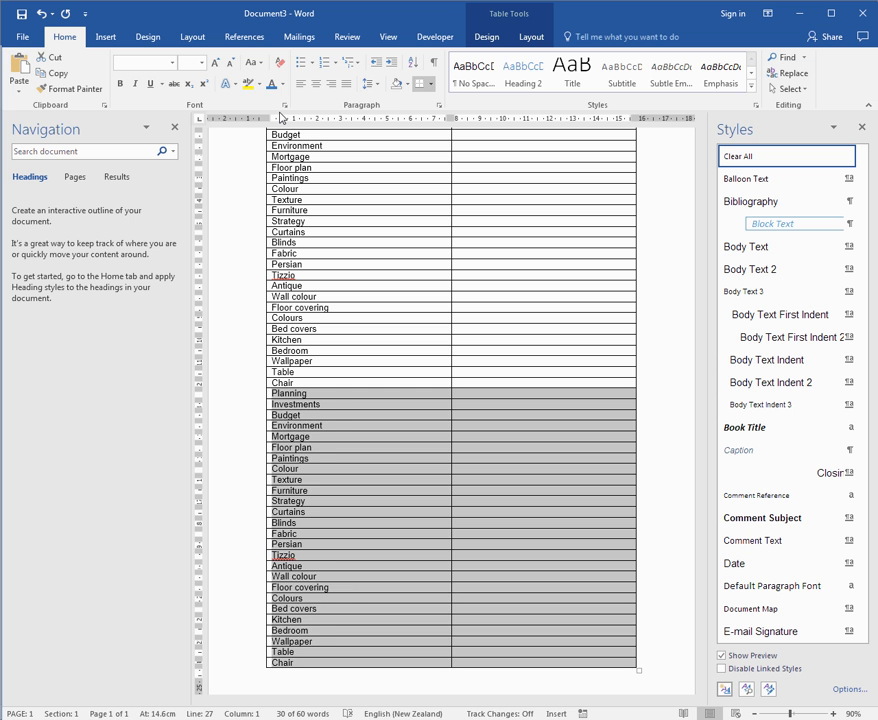
key(shift+F3)
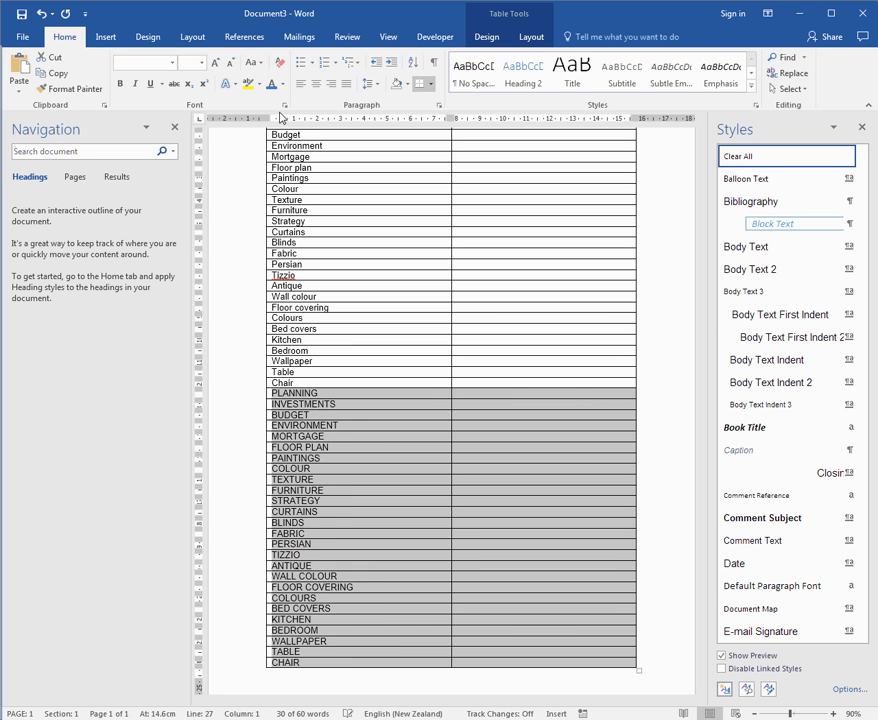
key(shift+F3)
key(shift+F3)
key(shift+F3)
key(shift+F3)
key(shift+F3)
key(shift+F3)
key(shift+F3)
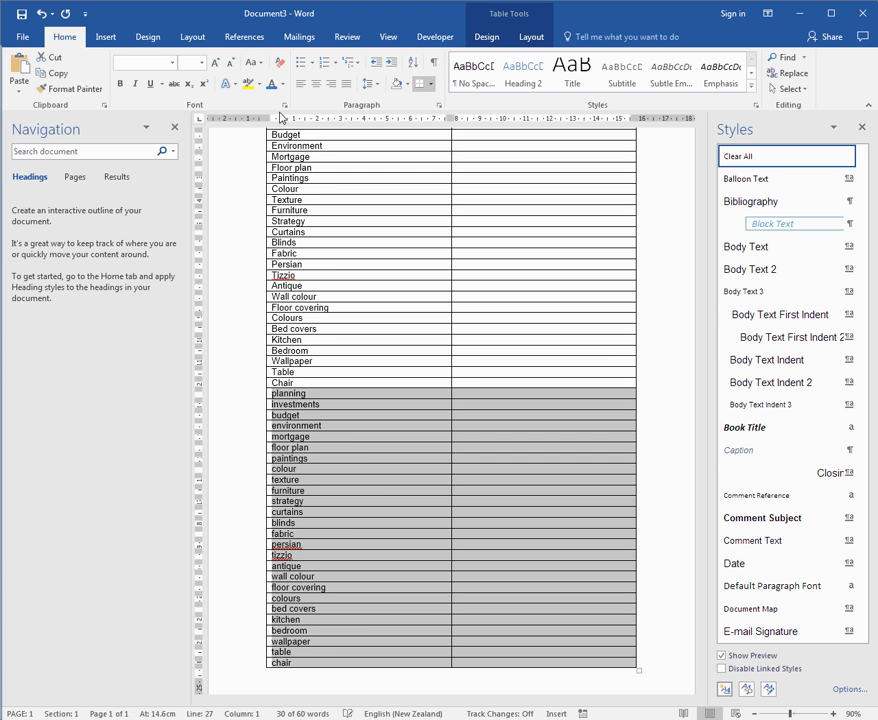
key(shift+F3)
key(shift+F3)
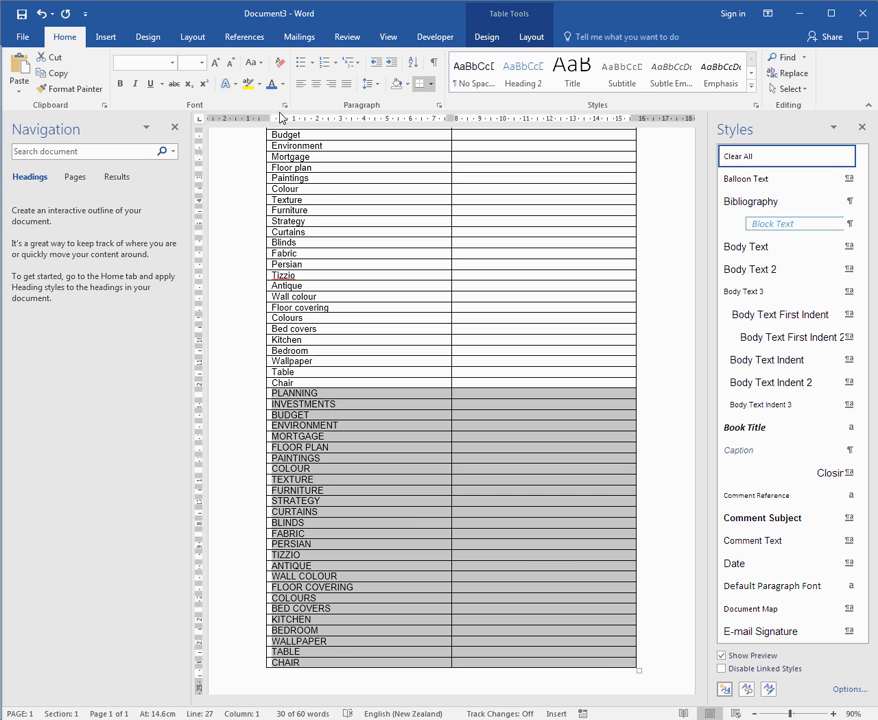
Step: Add another copy of the uppercase rows below the table and convert this third set to lowercase
key(Down)
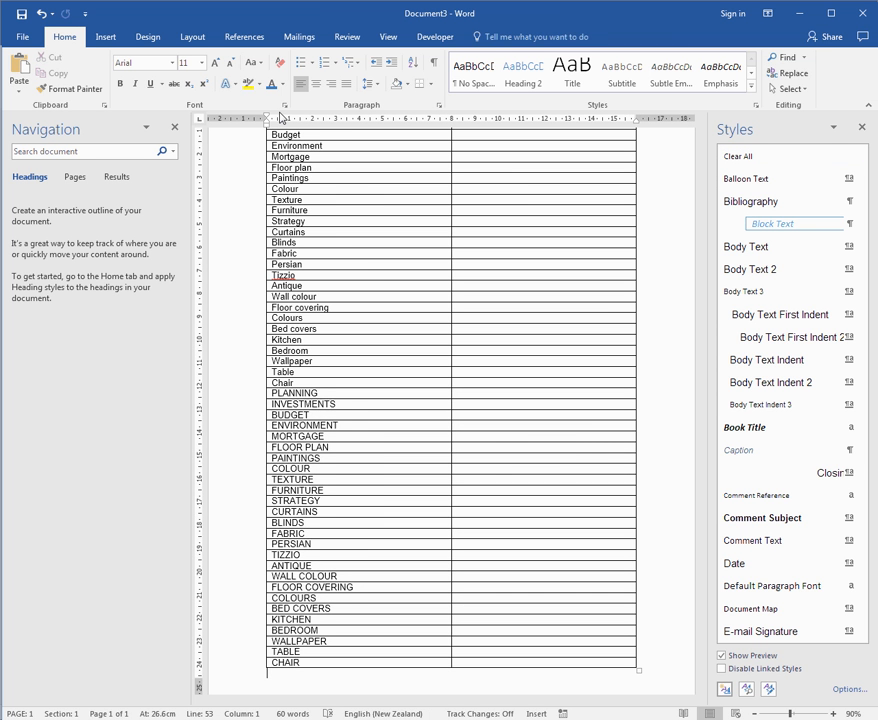
text(PLANNING INVESTMENTS BUDGET ENVIRONMENT MORTGAGE FLOOR PLAN PAINTINGS COLOUR TEXTURE FURNITURE STRATEGY CURTAINS BLINDS FABRIC PERSIAN TIZZIO ANTIQUE WALL COLOUR FLOOR COVERING COLOURS BED COVERS KITCHEN BEDROOM WALLPAPER TABLE CHAIR)
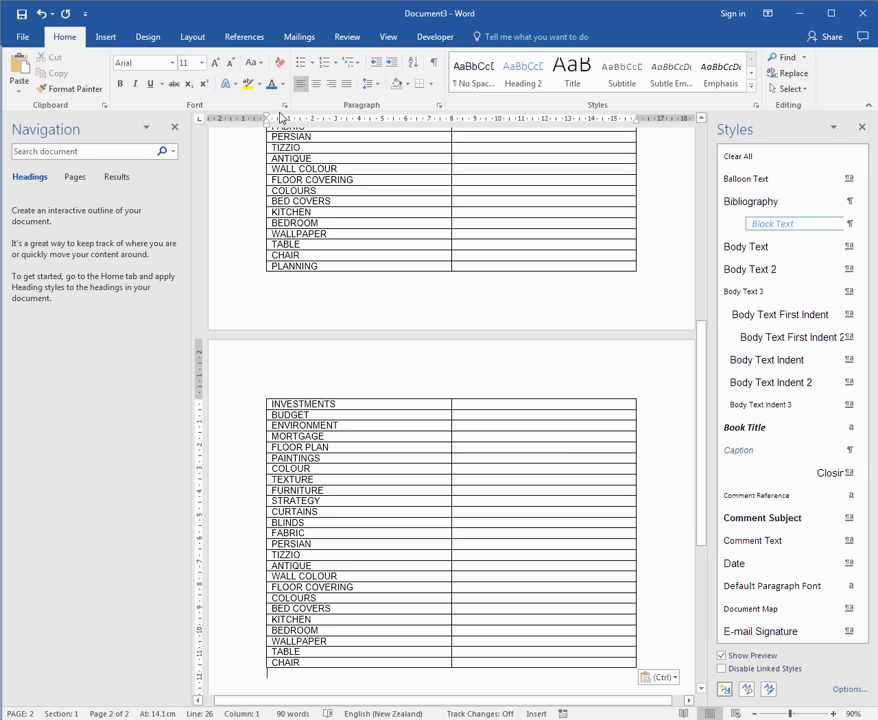
drag(229, 276, 221, 662)
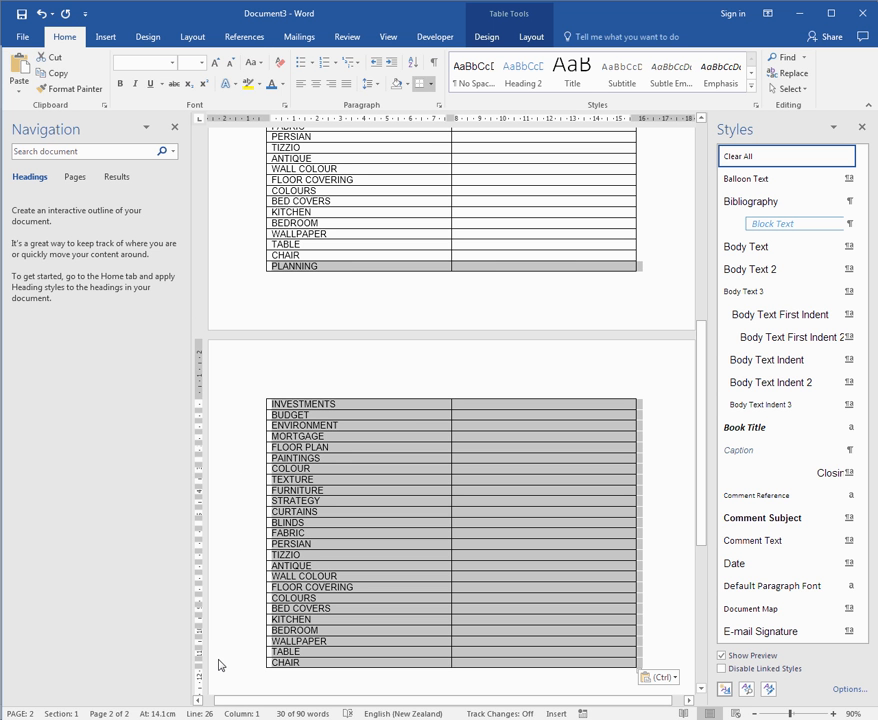
key(shift+F3)
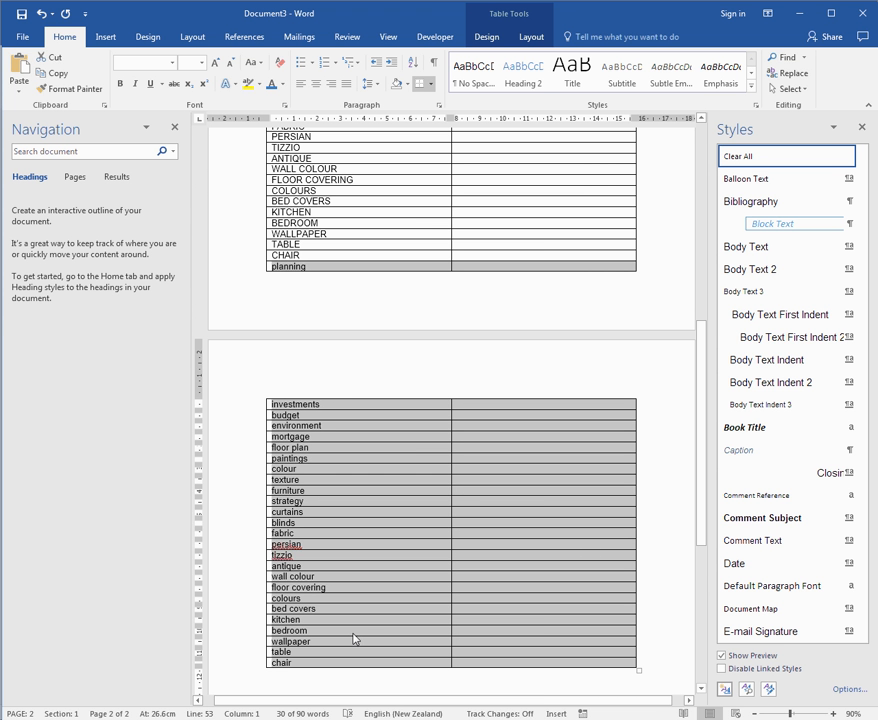
scroll(350, 560, up, 1)
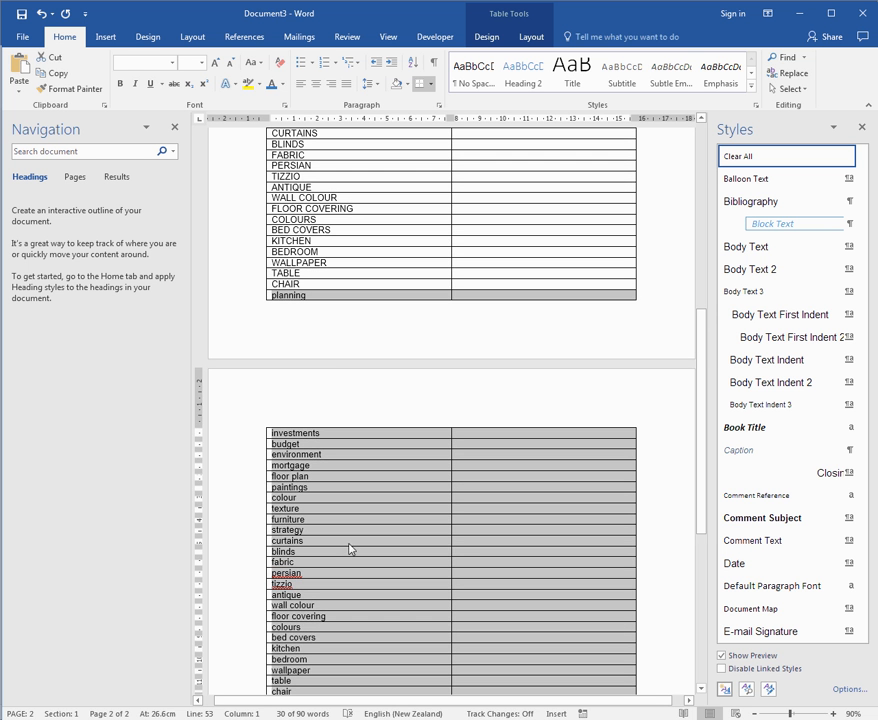
scroll(323, 318, up, 3)
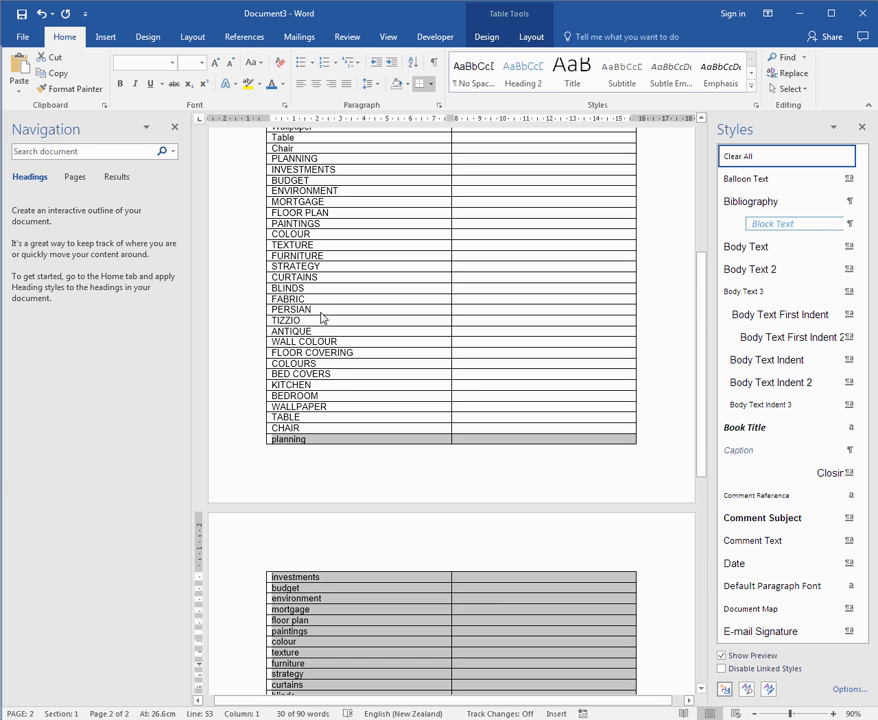
scroll(324, 300, up, 5)
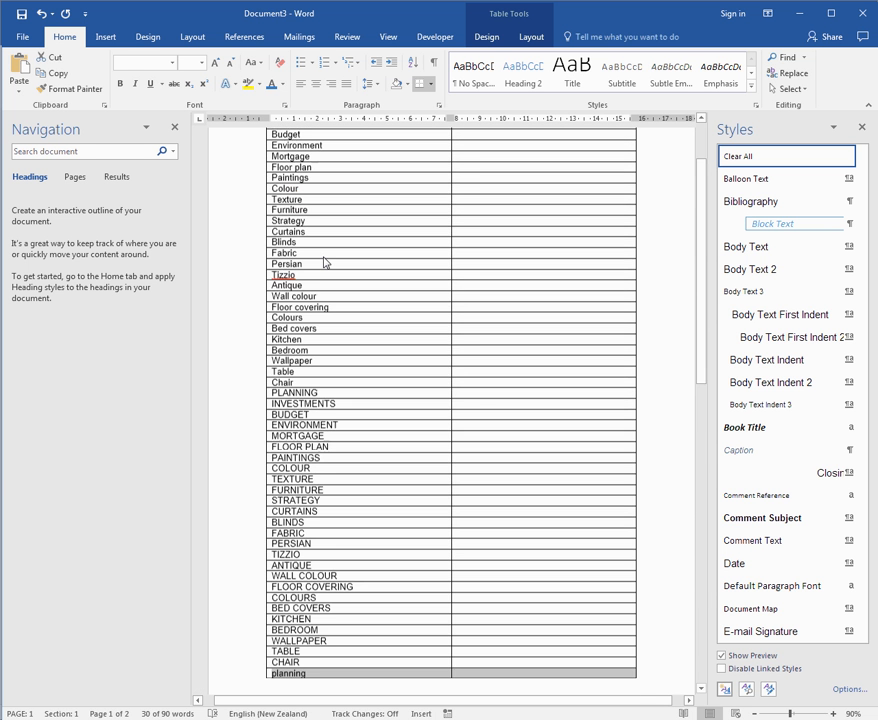
scroll(324, 262, up, 3)
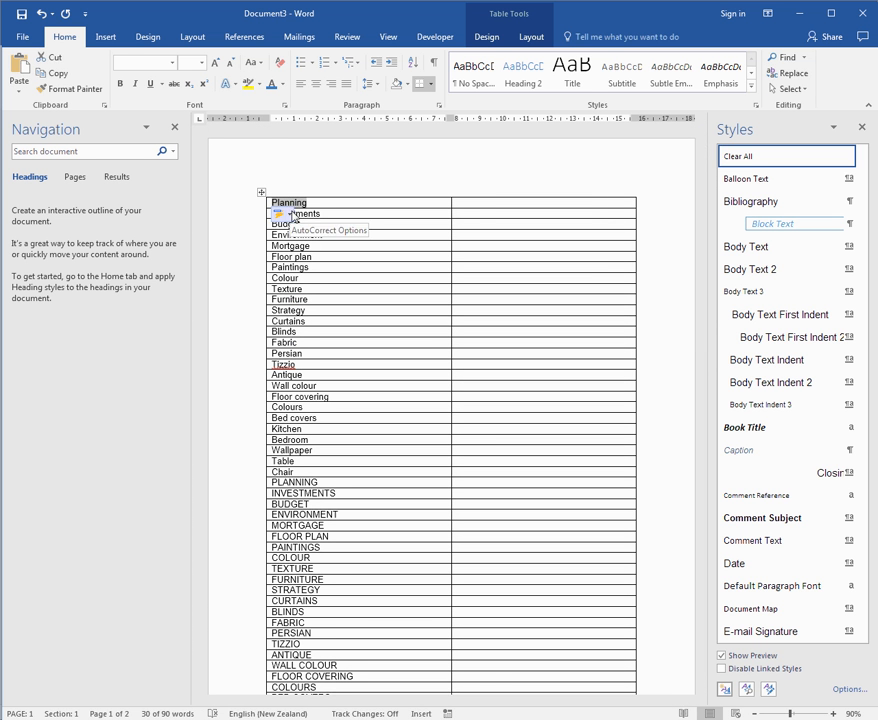
click(325, 217)
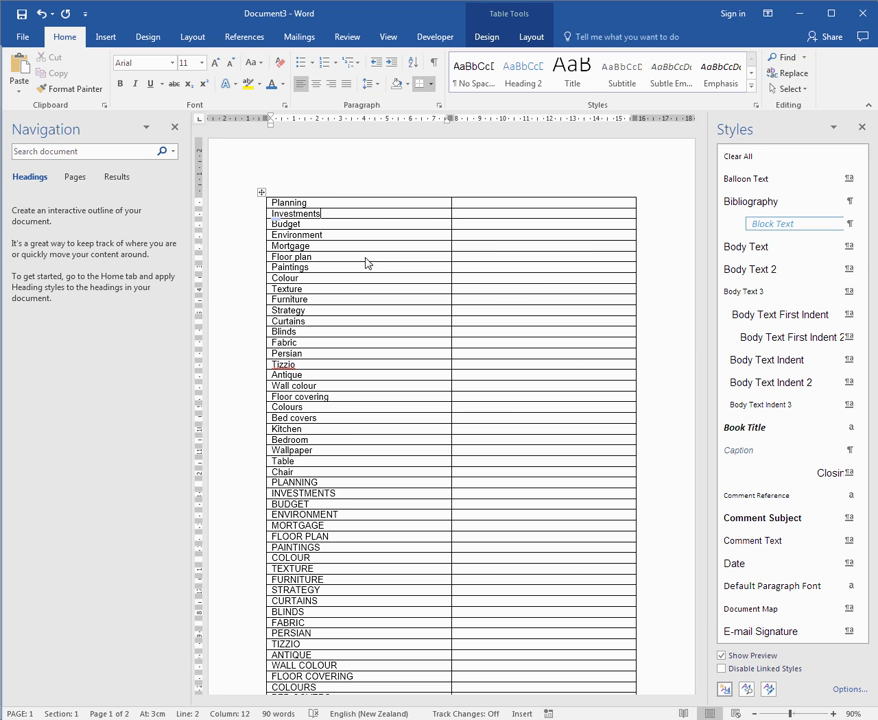
Step: Save the document as a Word Document named Index in the Desktop folder
key(F12)
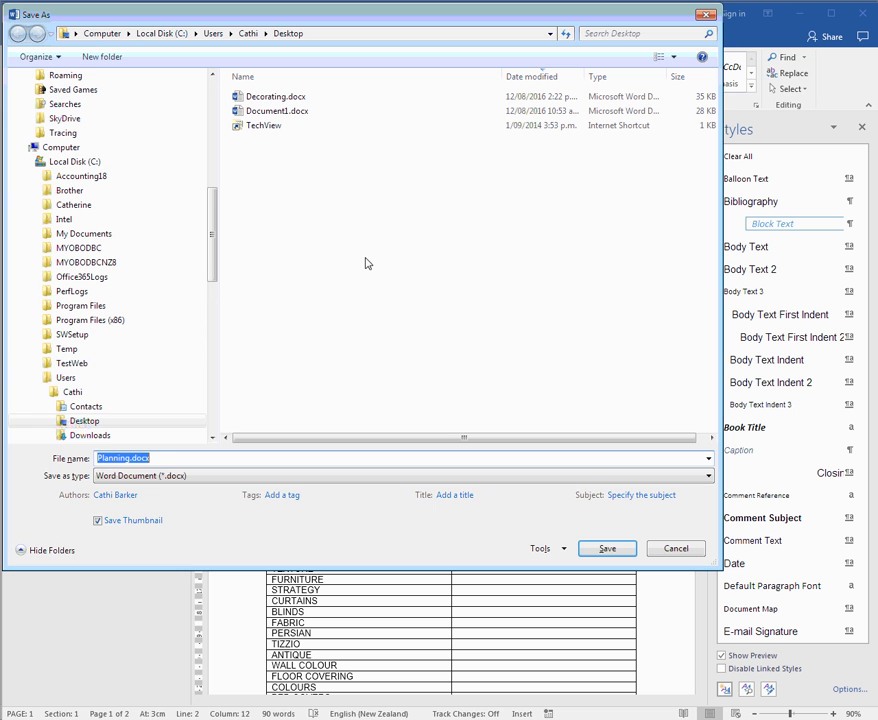
text(Index)
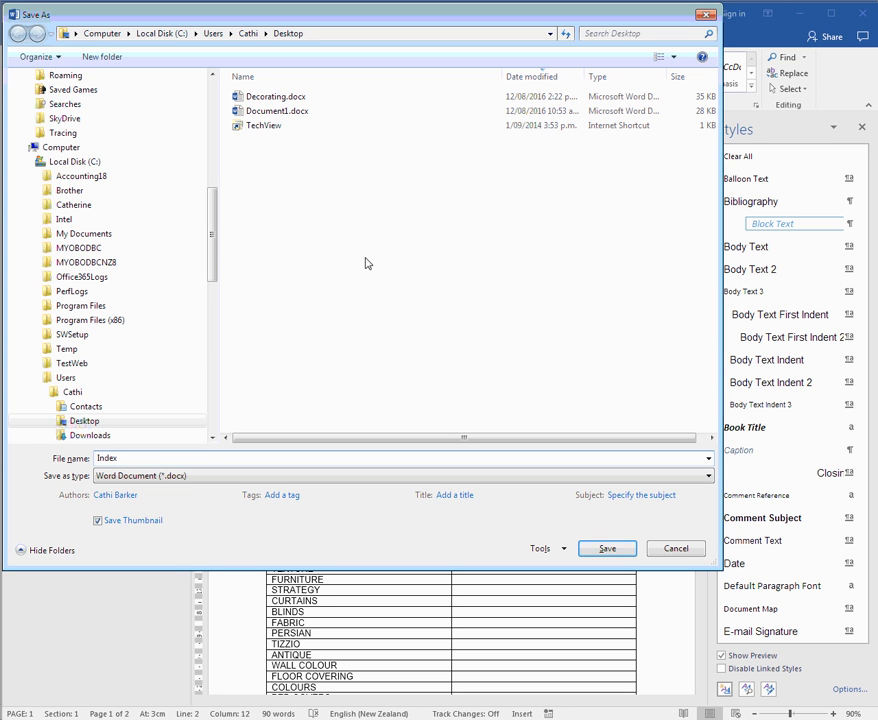
drag(212, 245, 206, 127)
click(86, 128)
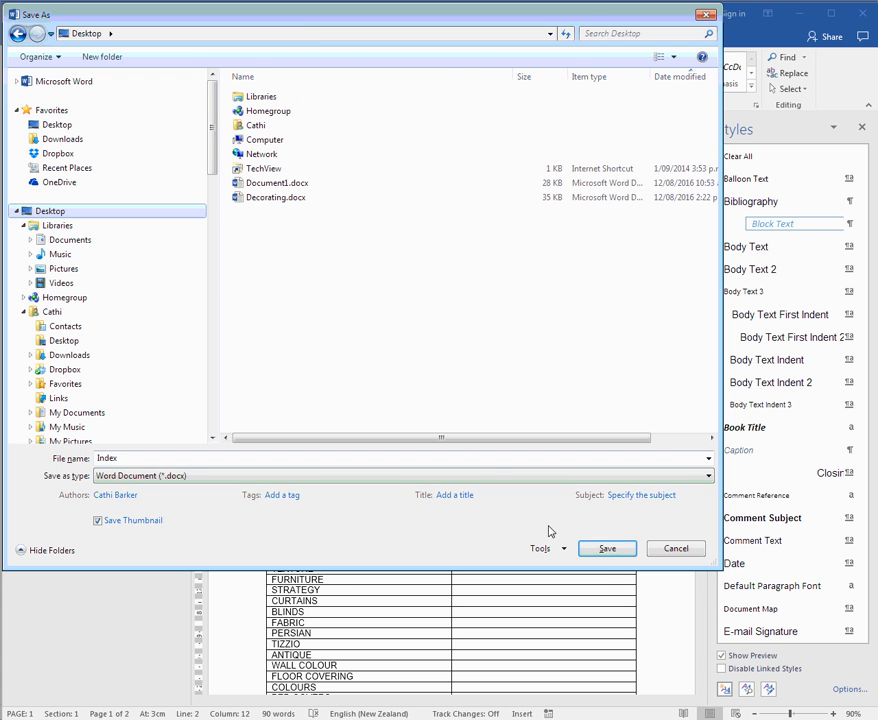
click(608, 553)
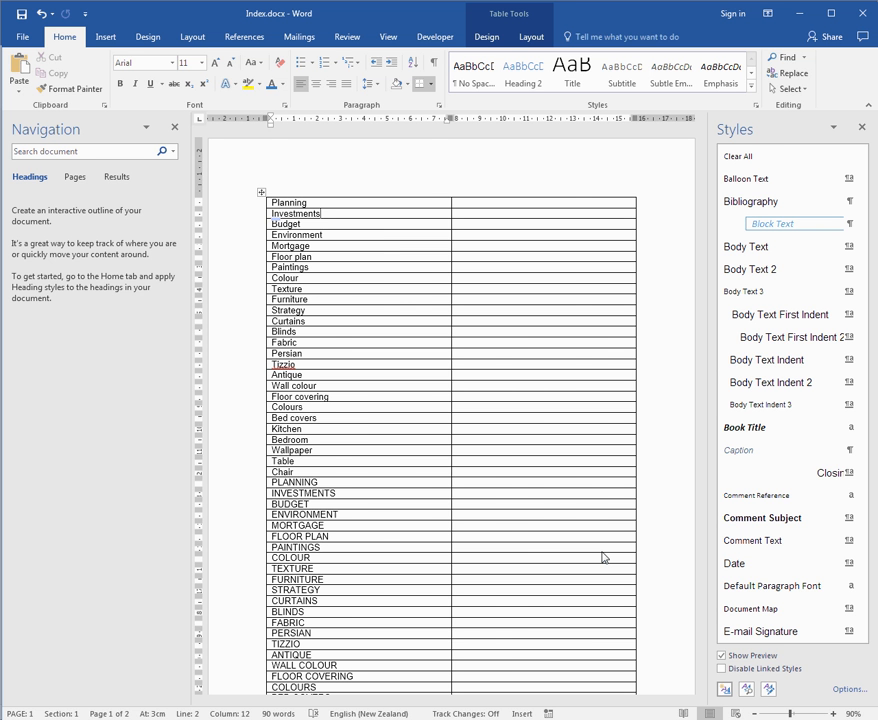
Step: Close the Index document and display the Decorating document in Print Layout view
key(ctrl+w)
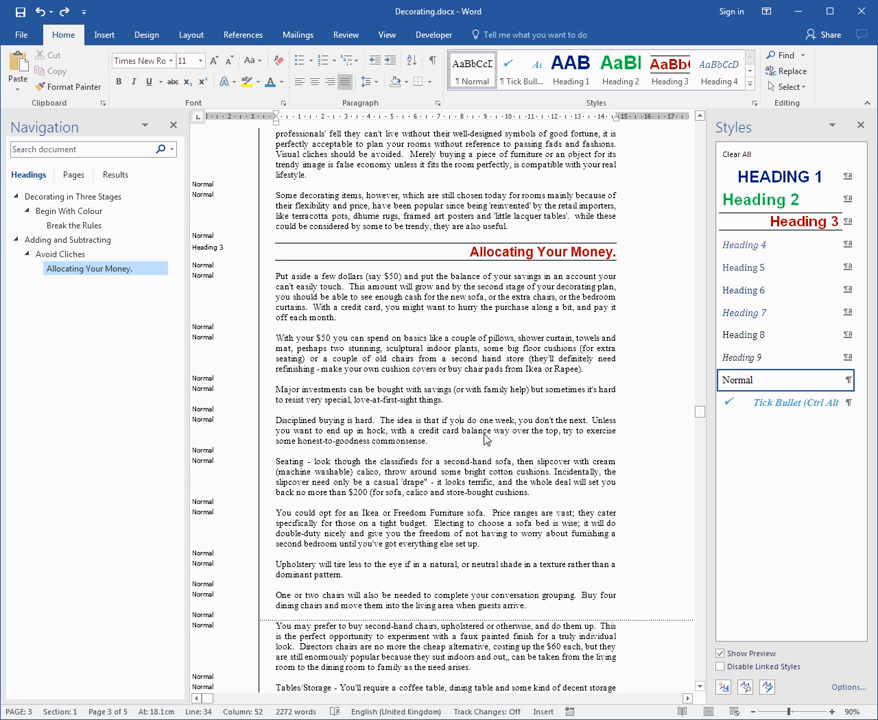
click(707, 713)
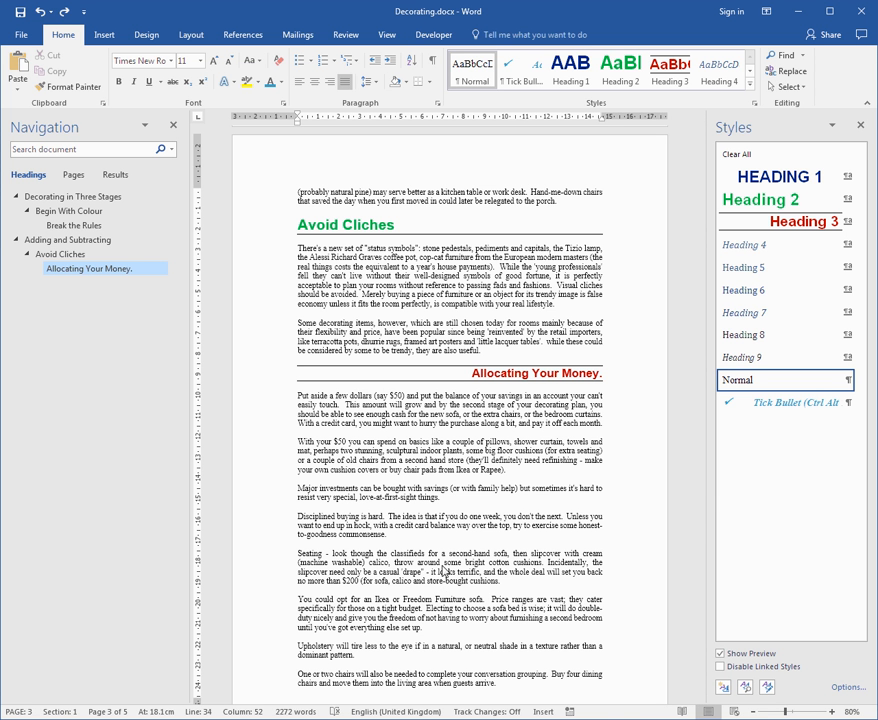
Step: AutoMark the index entries throughout the Decorating document using Index.docx from the Desktop folder as the concordance file
click(243, 35)
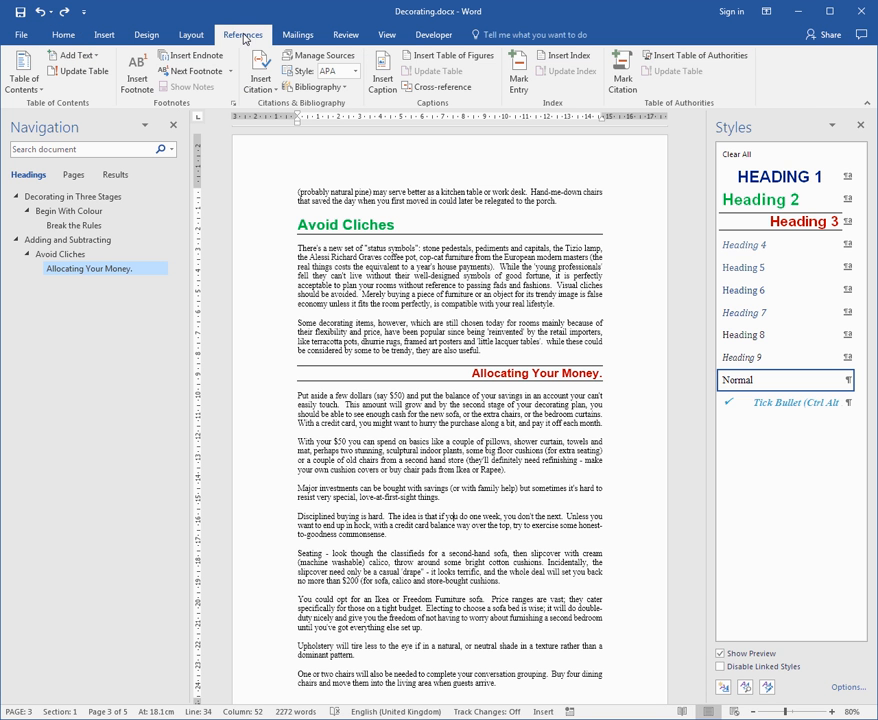
click(562, 60)
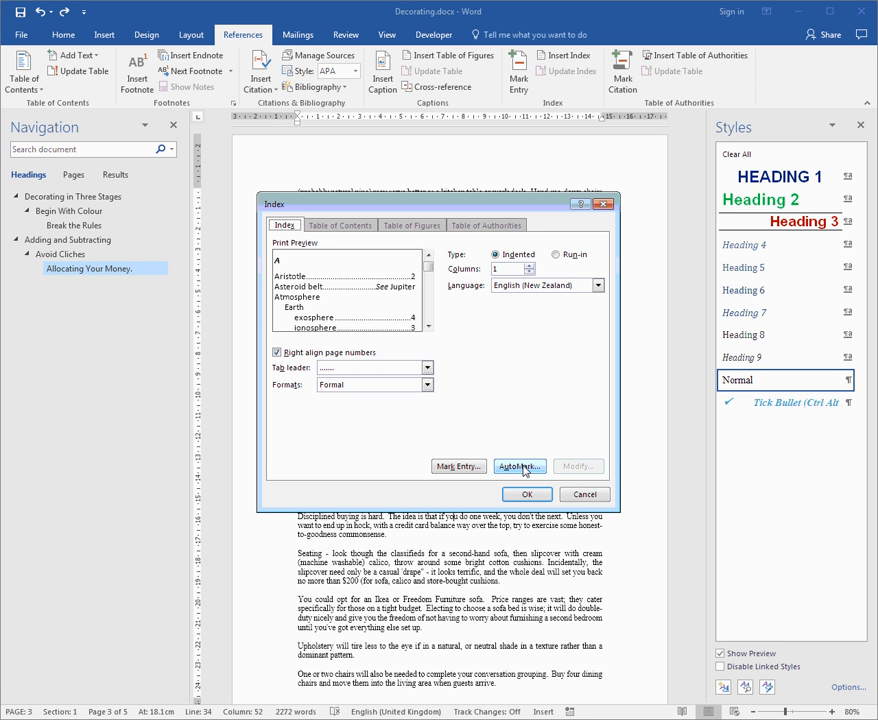
click(520, 467)
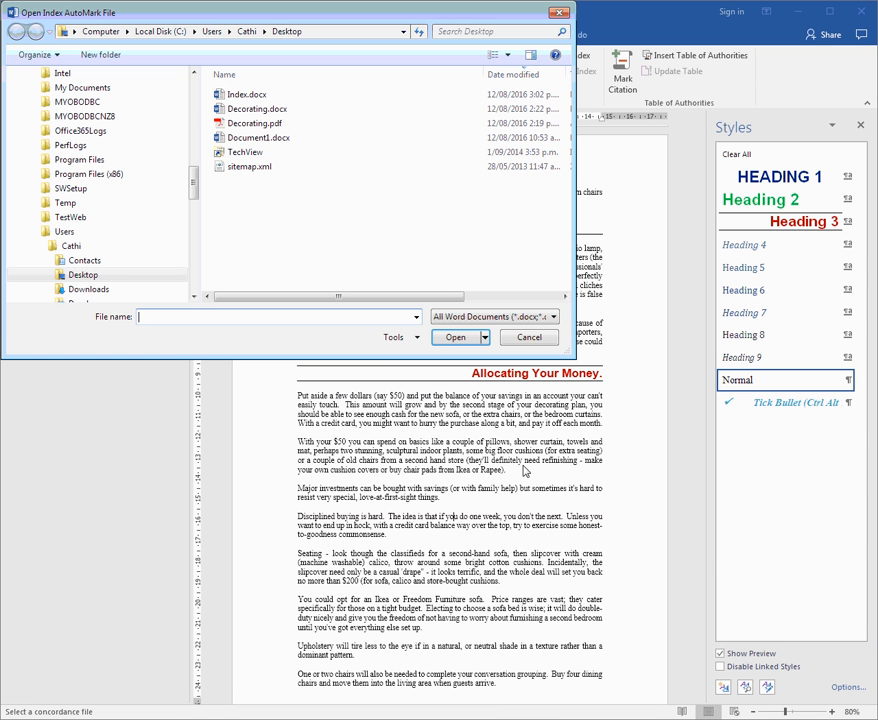
click(247, 95)
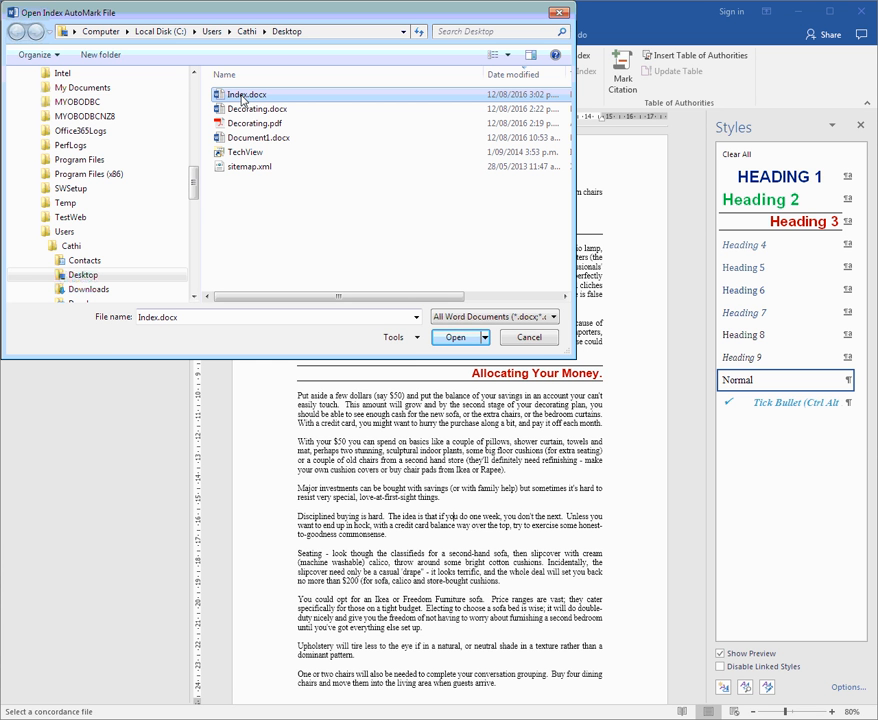
click(455, 338)
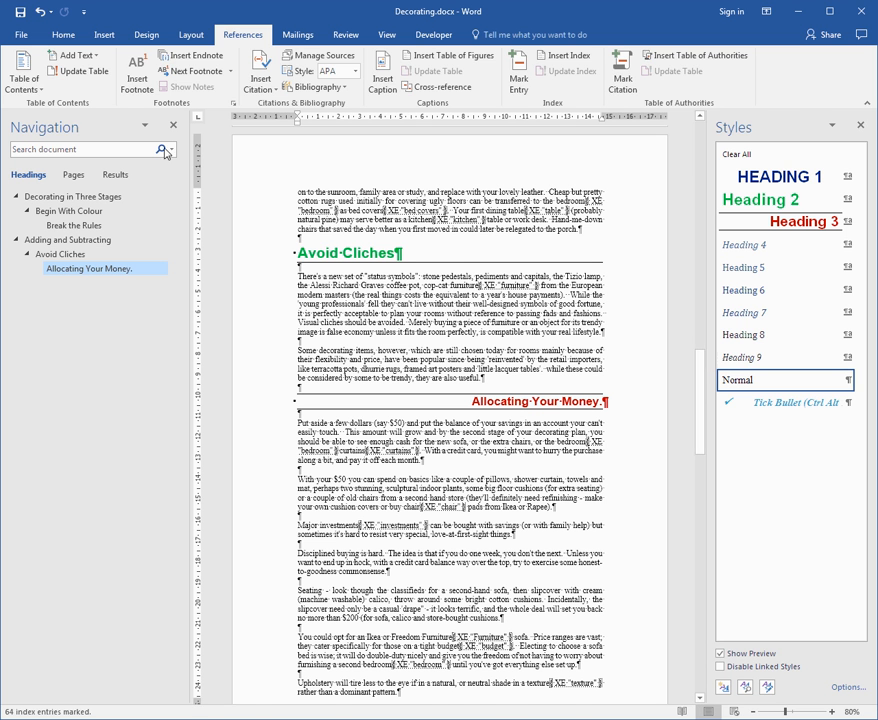
Step: Examine the hidden XE index fields marked beside terms such as investments, Furniture, budget and bedroom under Allocating Your Money
click(63, 36)
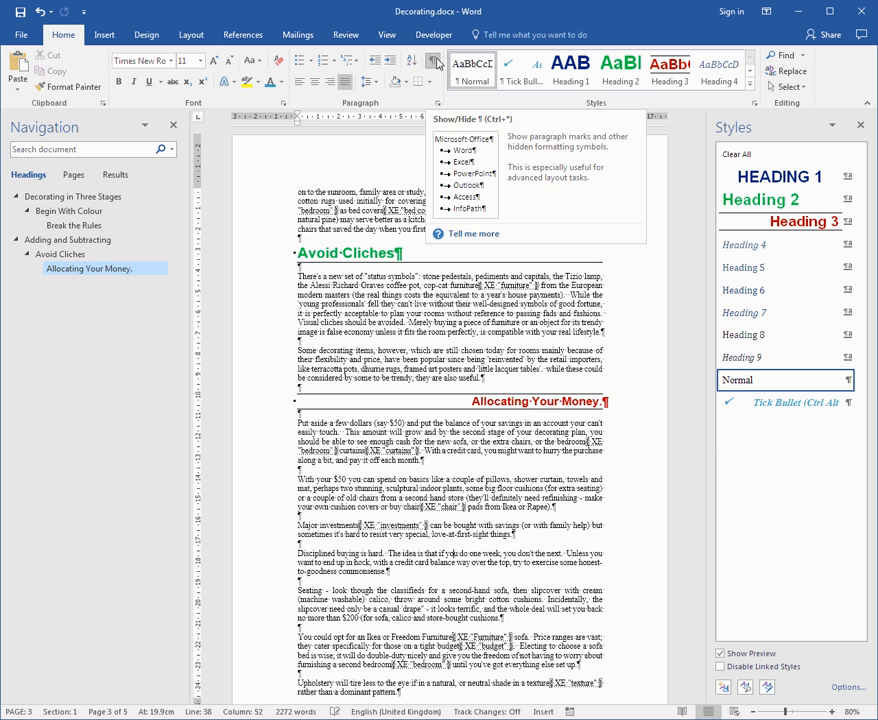
click(437, 63)
click(437, 63)
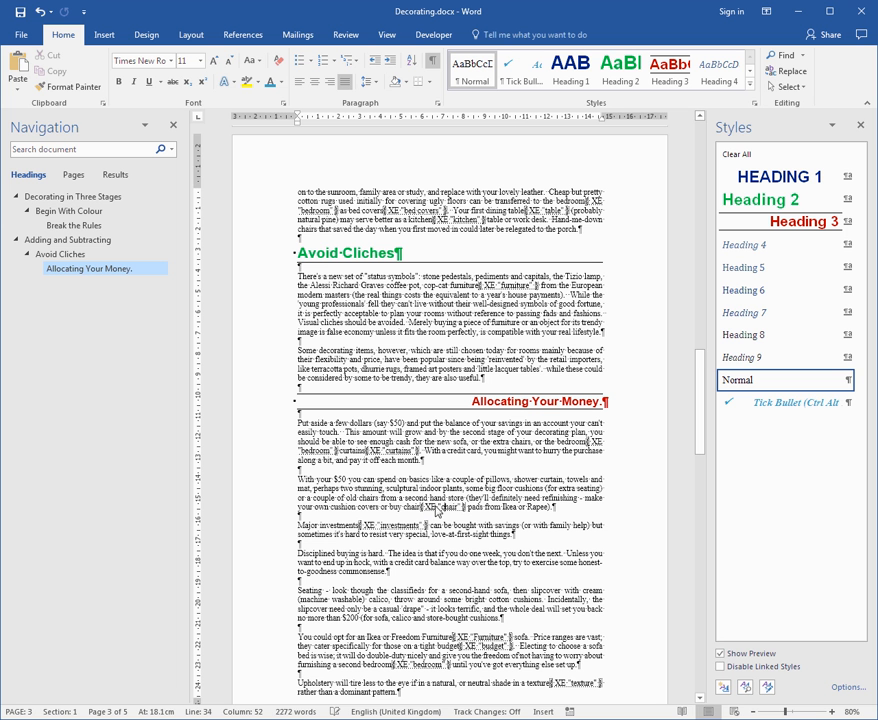
click(385, 527)
click(348, 534)
click(470, 645)
click(491, 647)
click(436, 663)
click(486, 640)
Step: Hide the paragraph marks and hidden index fields throughout the document
click(433, 62)
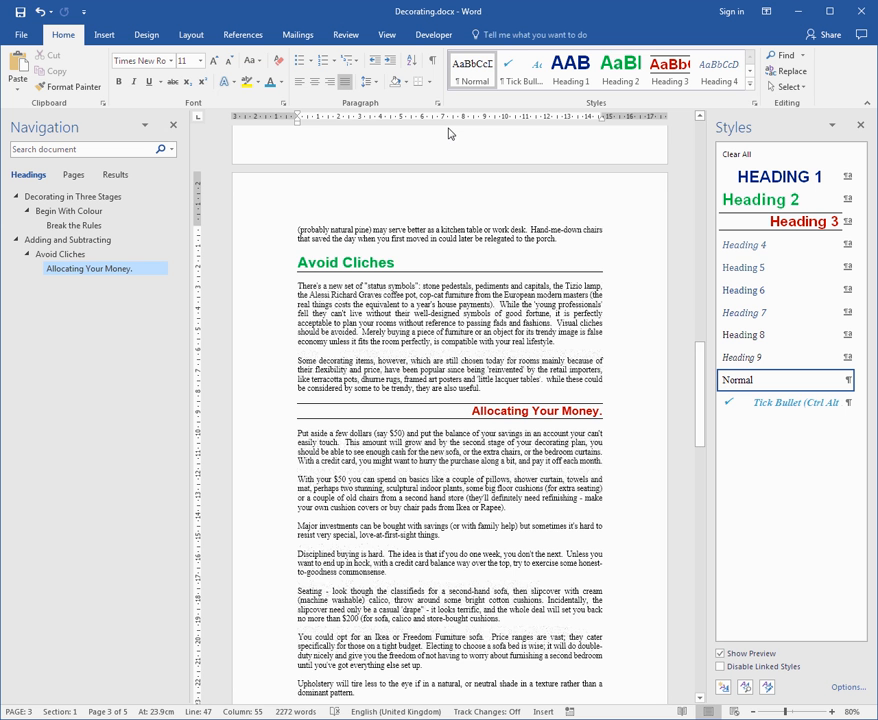
key(ctrl+shift+8)
key(ctrl+shift+8)
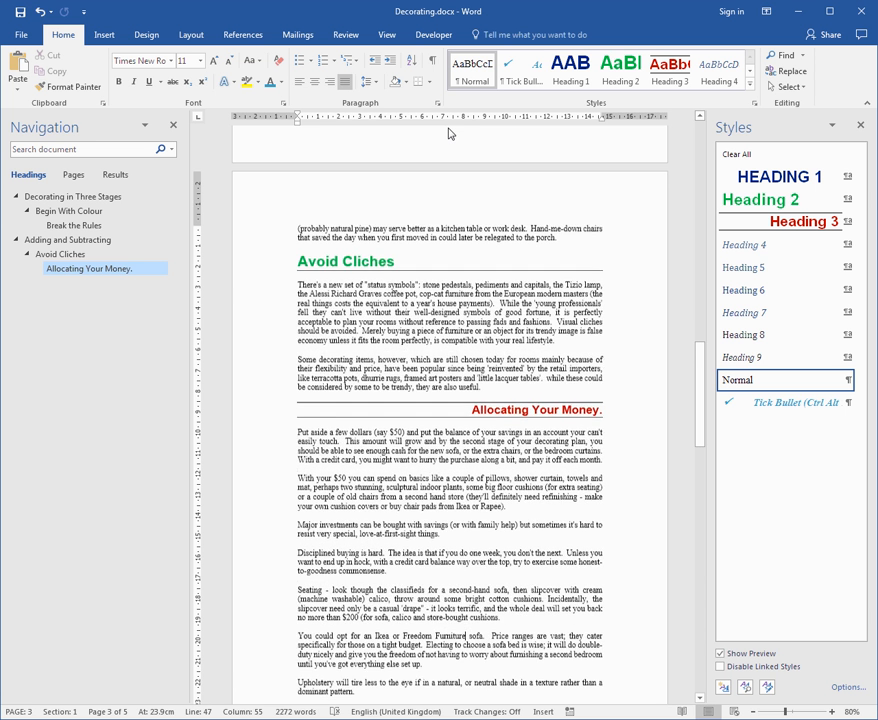
key(ctrl+shift+8)
key(ctrl+shift+8)
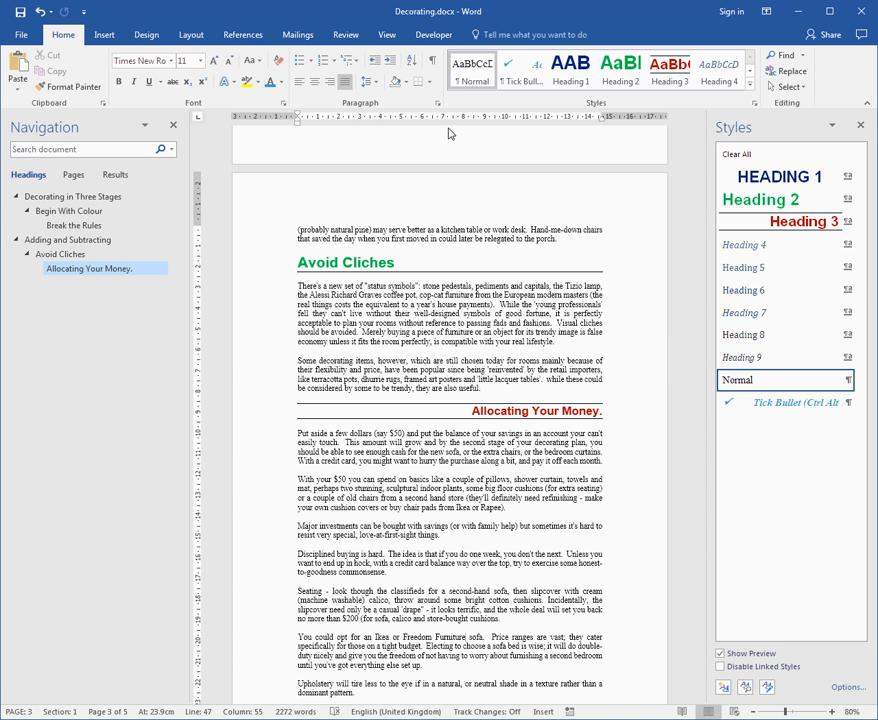
Step: Add a page break at the end of the document and enter the title Index on the new page, followed by a new line
key(ctrl+End)
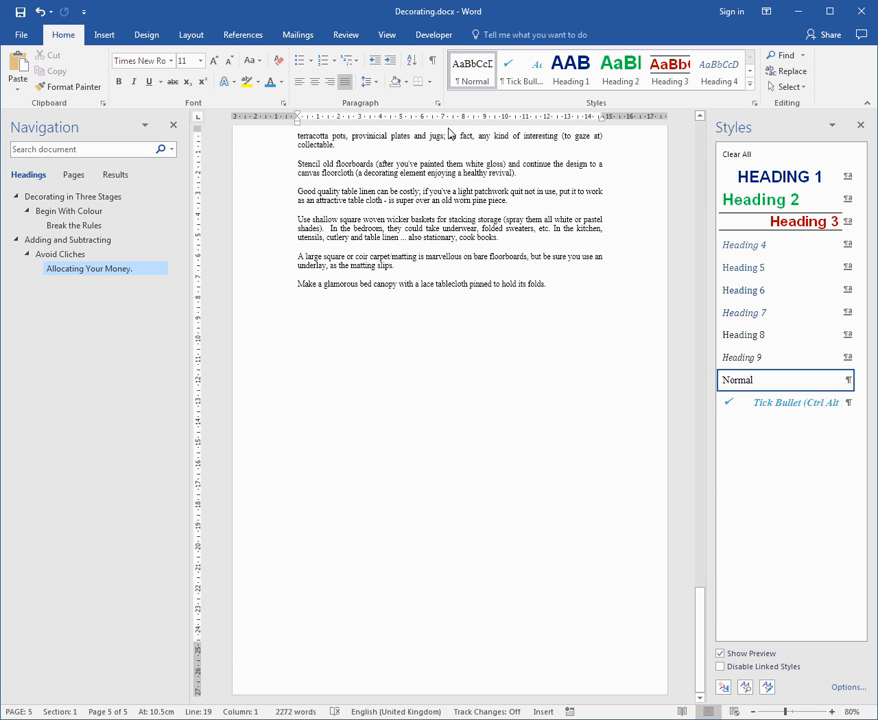
key(ctrl+Return)
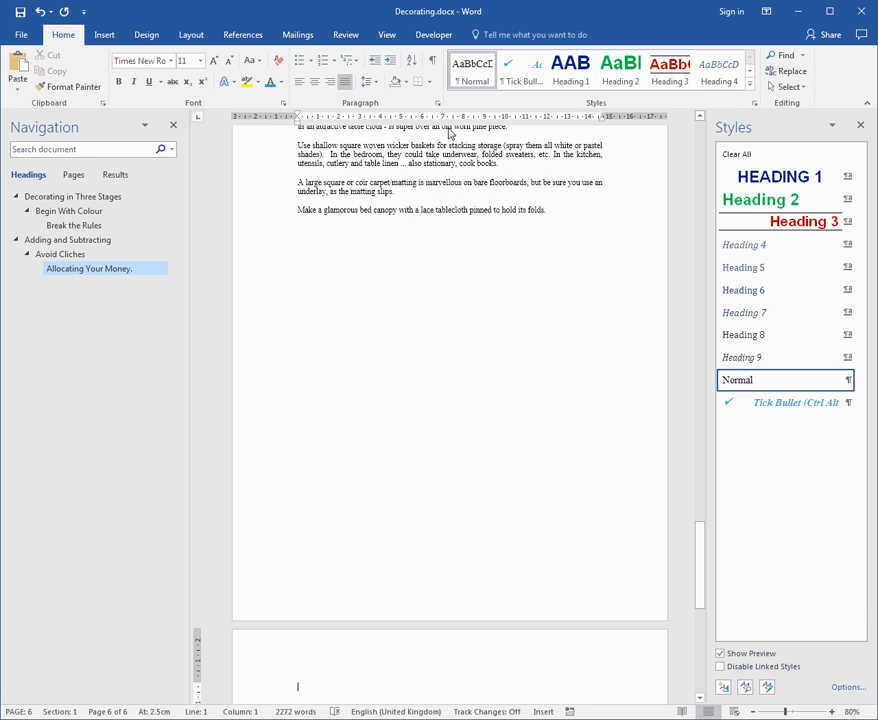
text(Ind)
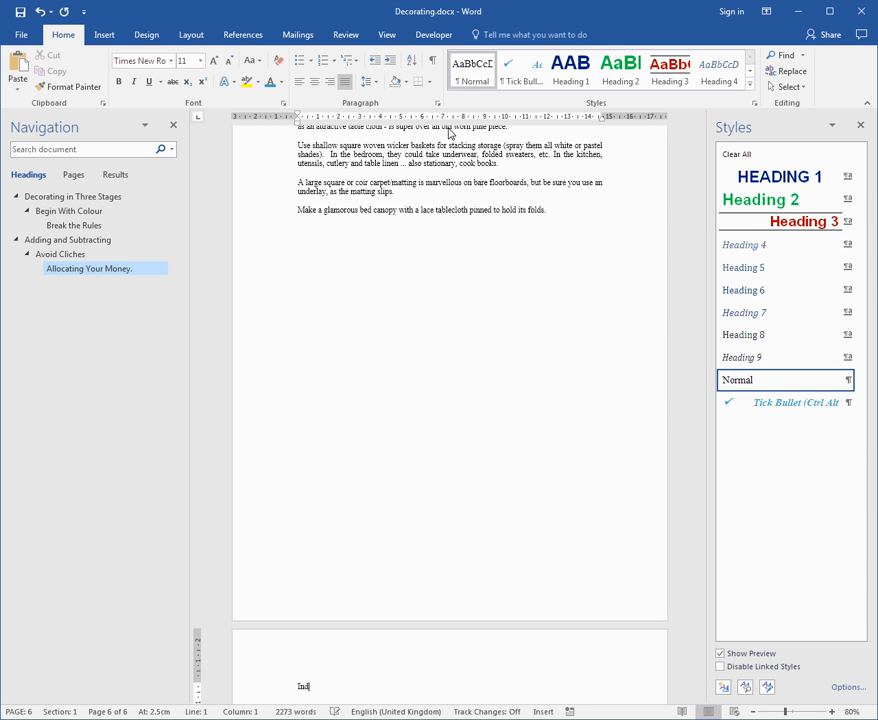
text(ex)
key(Return)
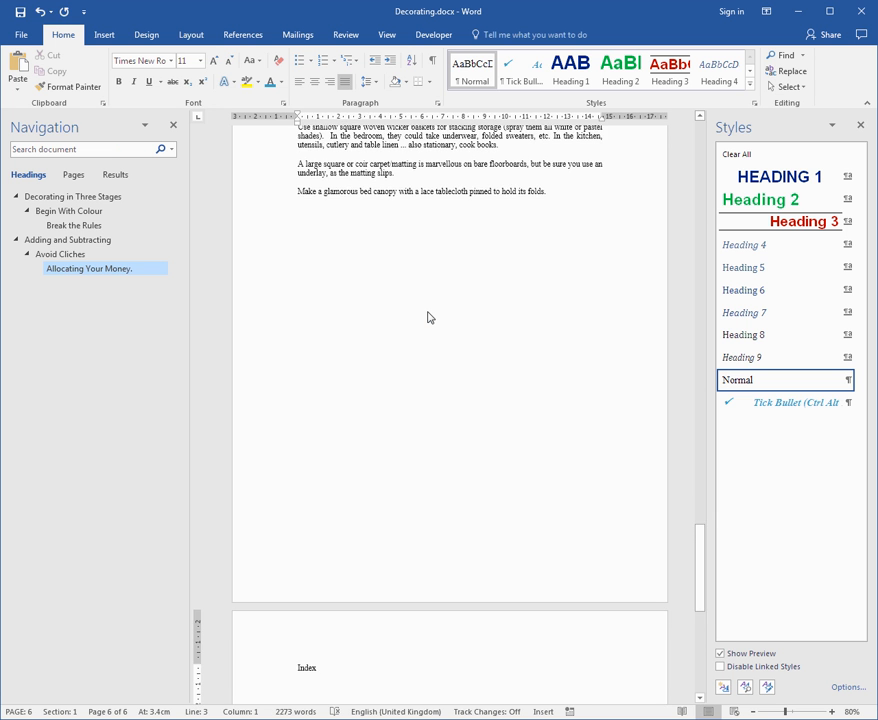
Step: Insert an index below the Index title, using the Formal format and two columns
scroll(429, 316, down, 3)
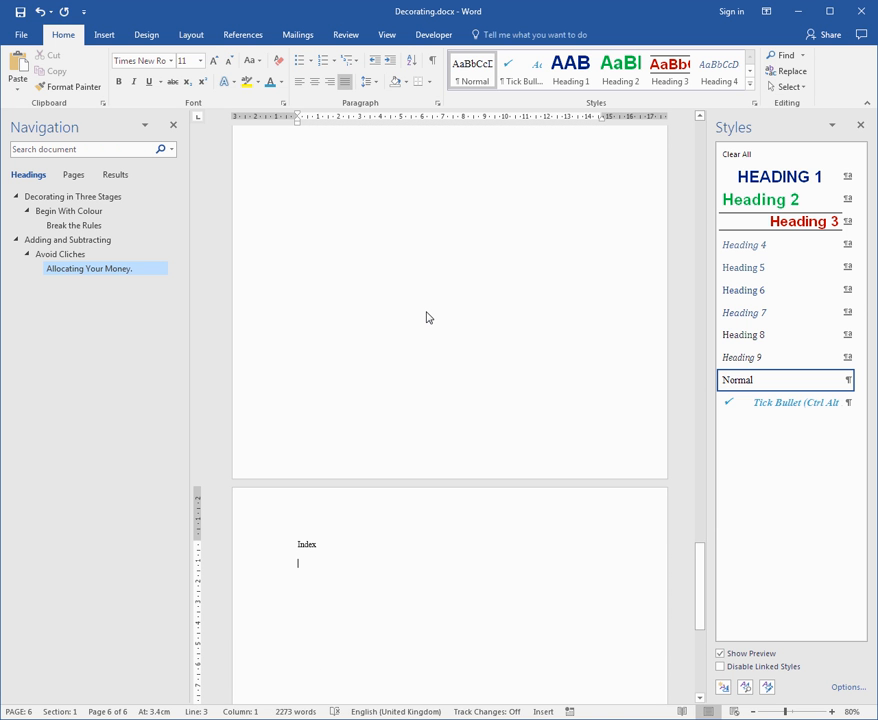
click(247, 35)
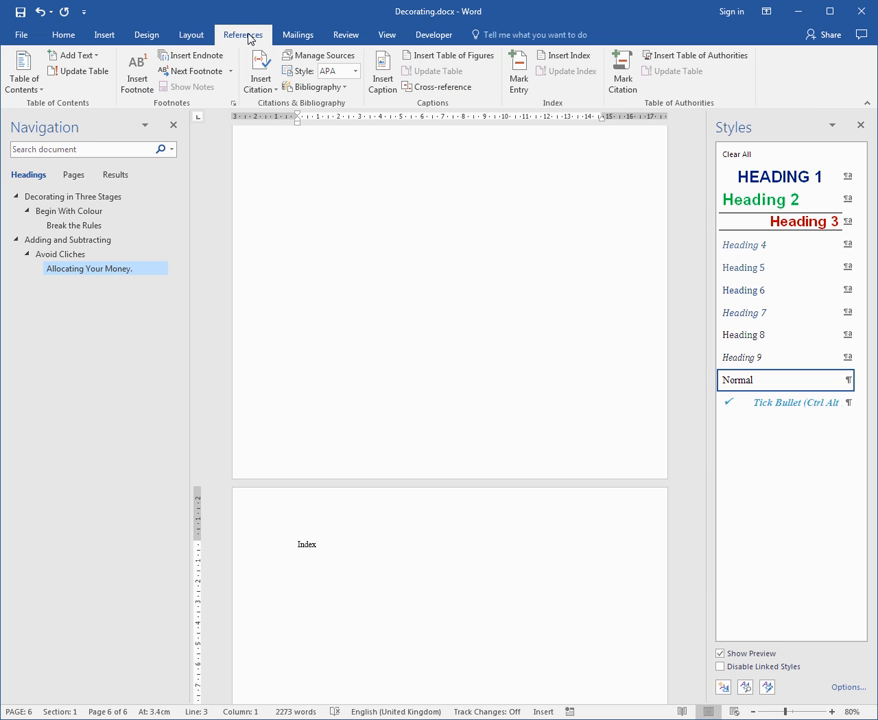
click(566, 59)
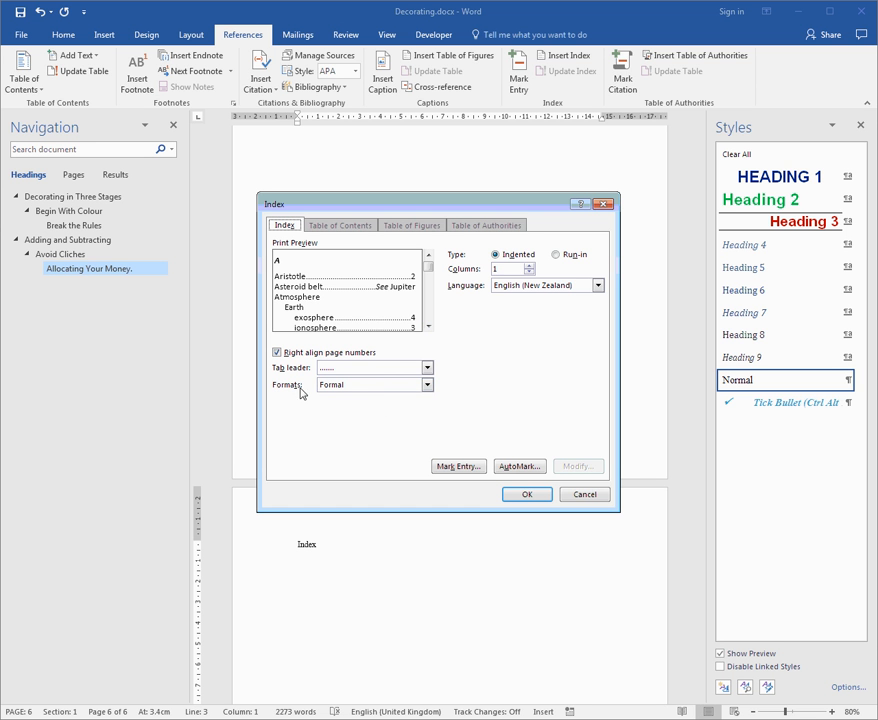
click(428, 391)
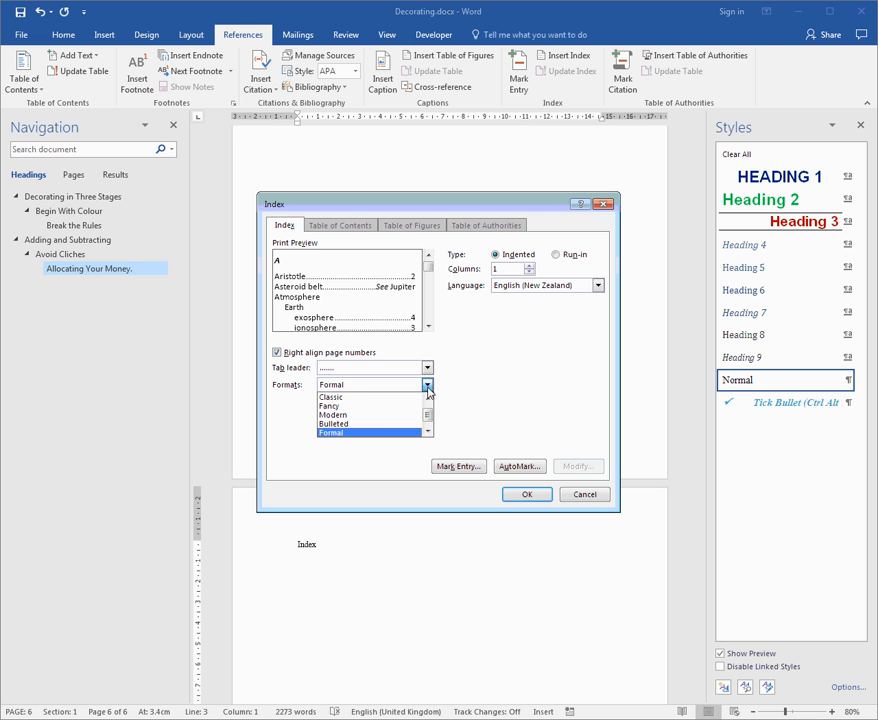
click(427, 398)
click(401, 399)
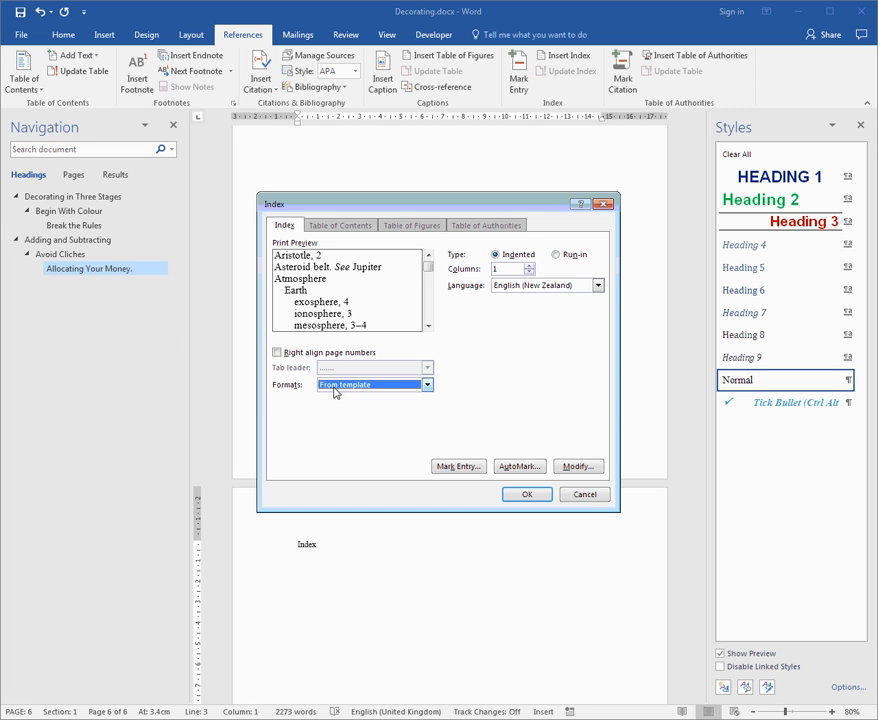
click(427, 385)
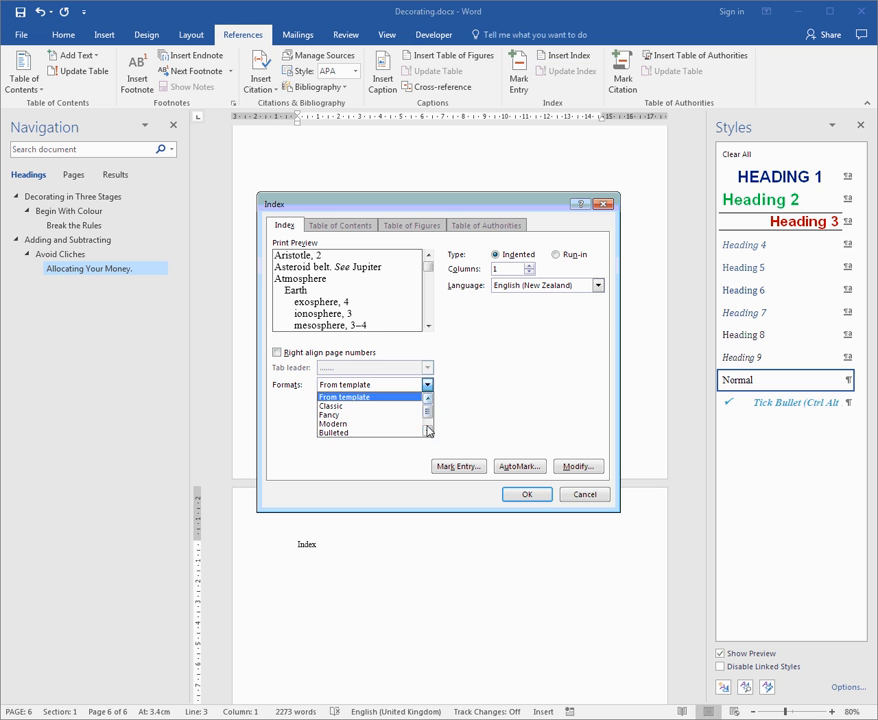
click(427, 431)
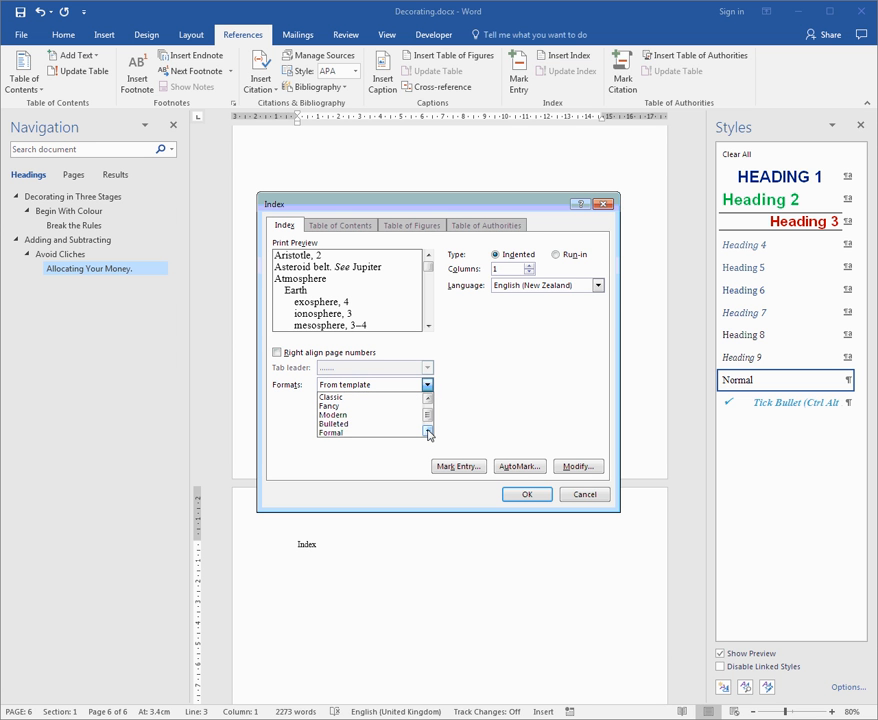
click(373, 433)
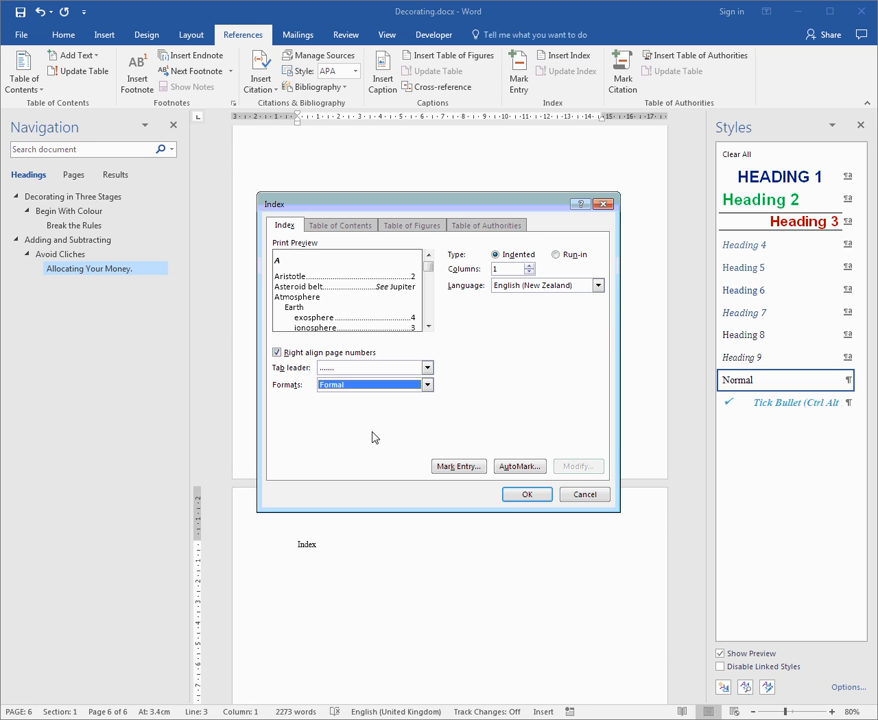
click(529, 265)
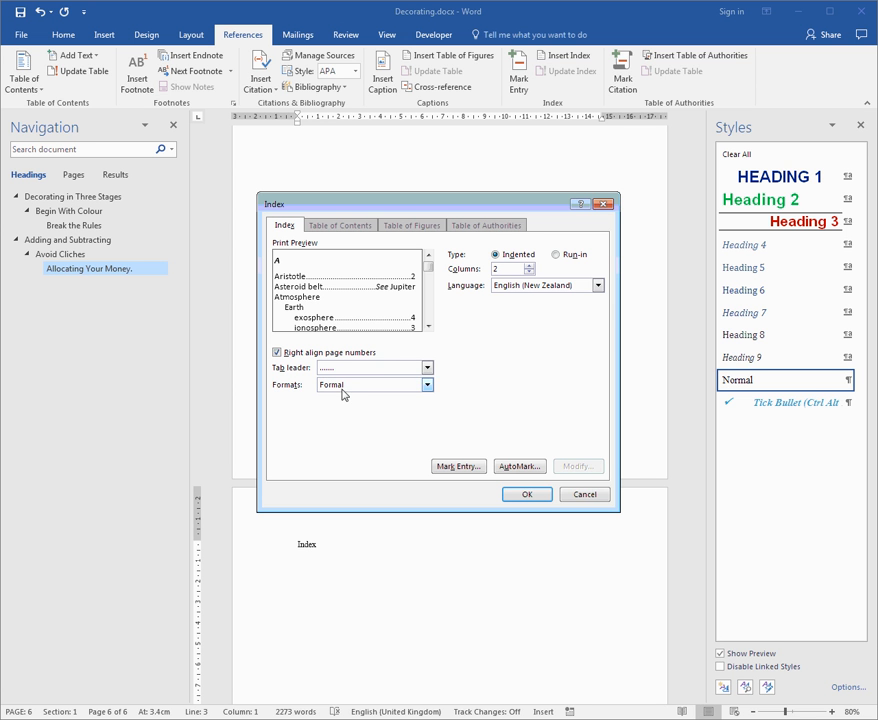
click(533, 495)
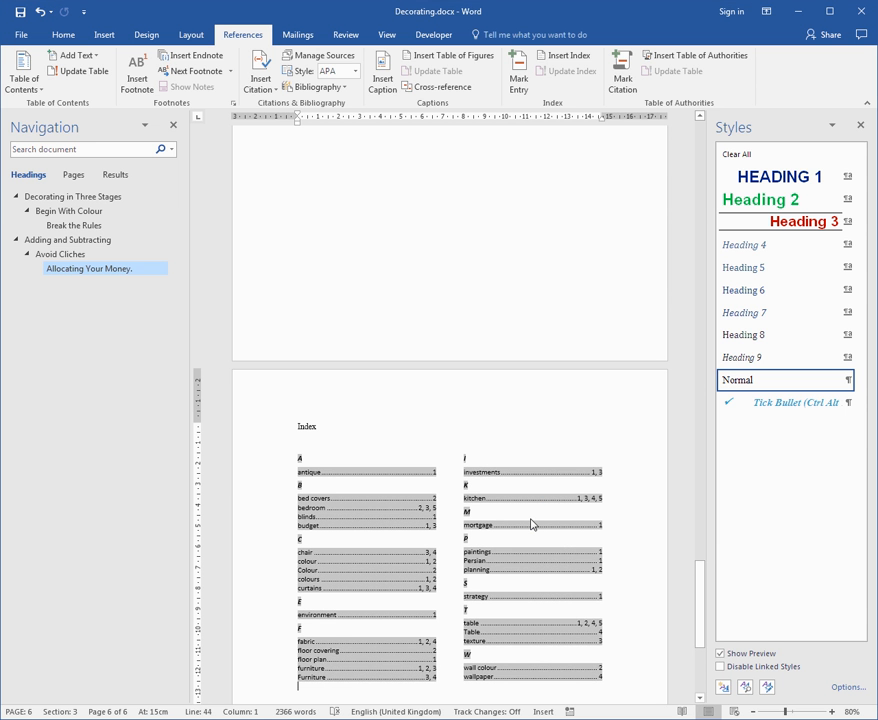
Step: Replace the inserted index with a version in the Modern format with one column
scroll(532, 524, down, 2)
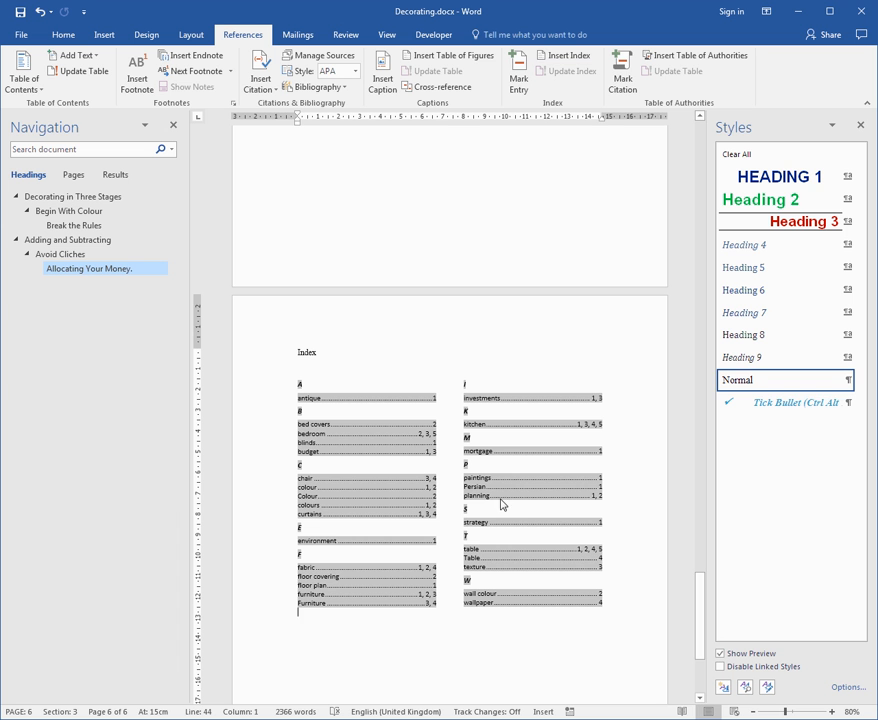
click(501, 500)
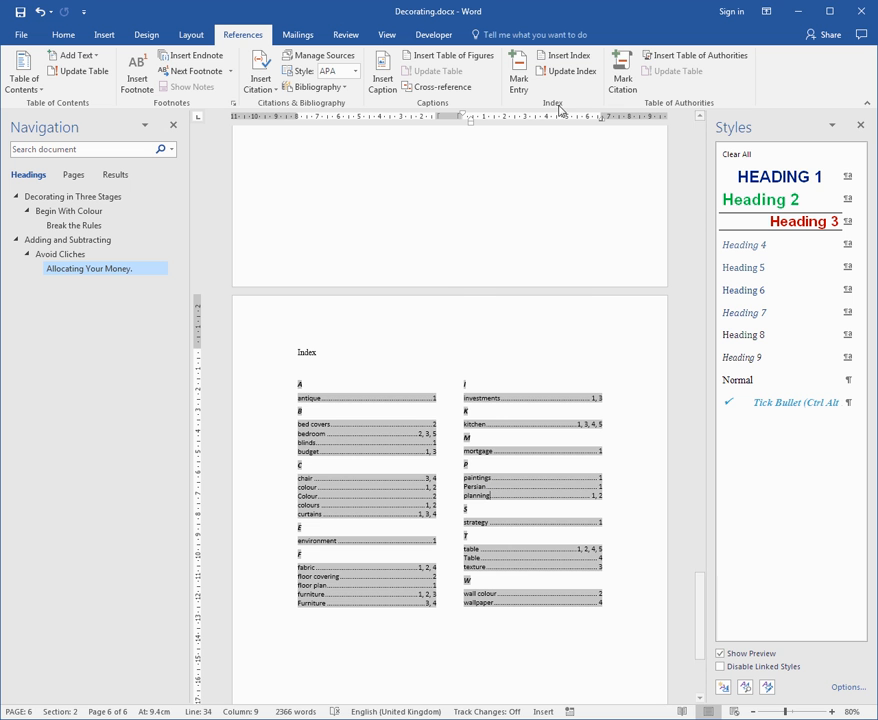
click(568, 57)
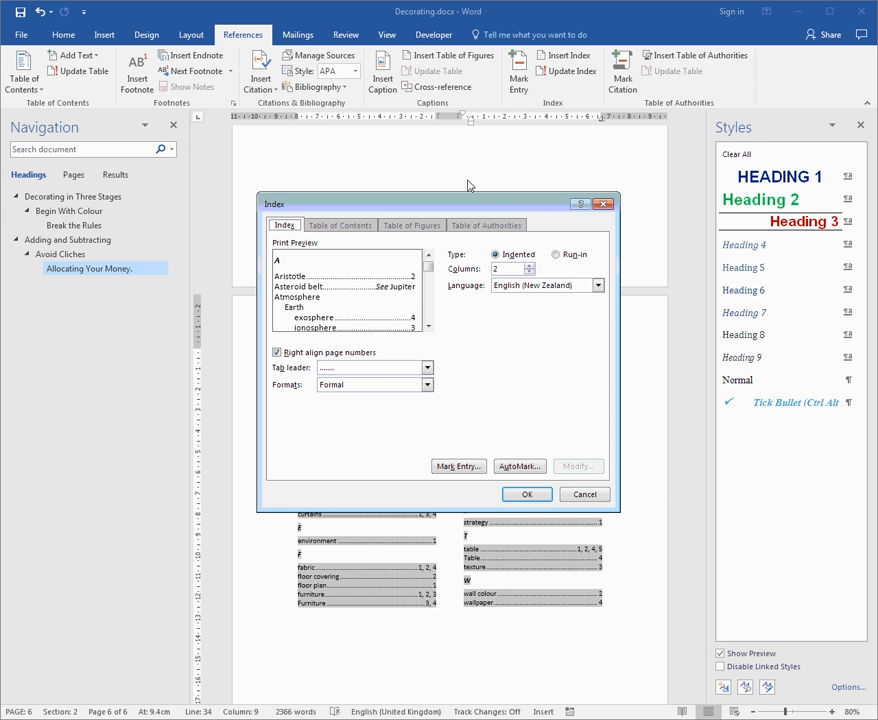
click(428, 385)
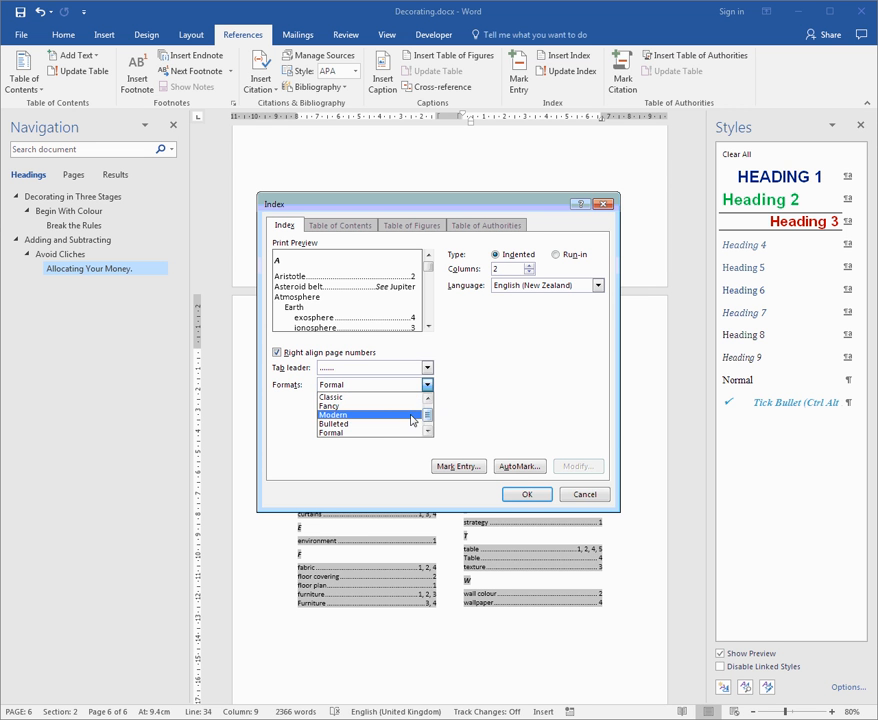
click(412, 415)
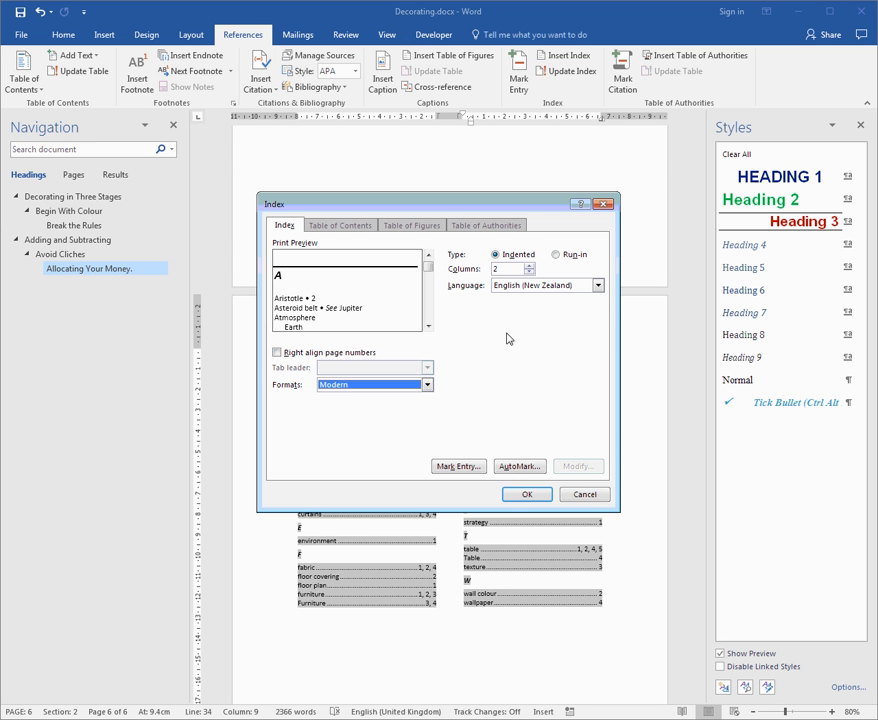
click(529, 272)
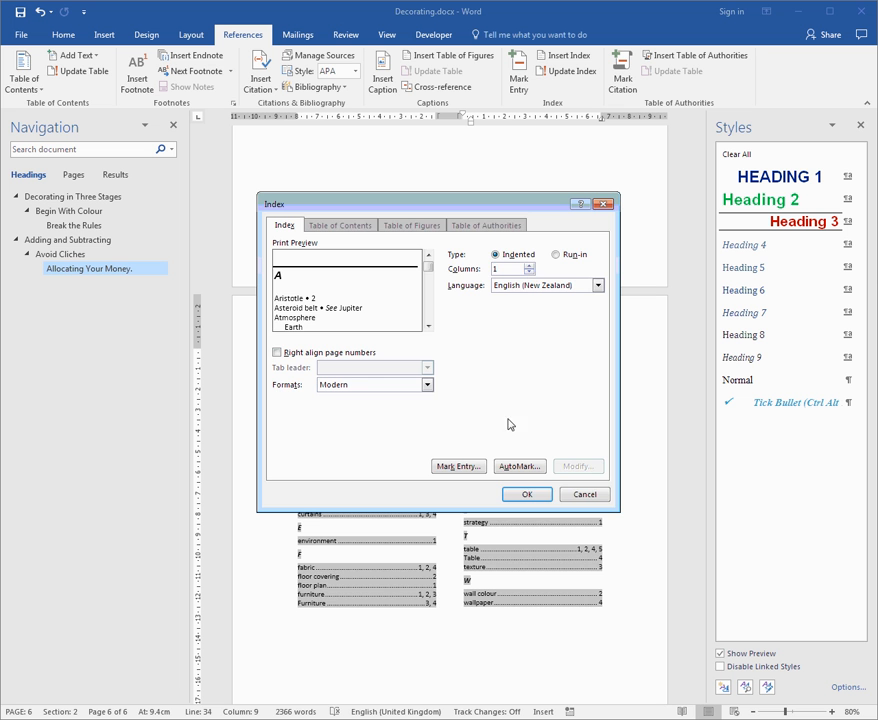
click(537, 492)
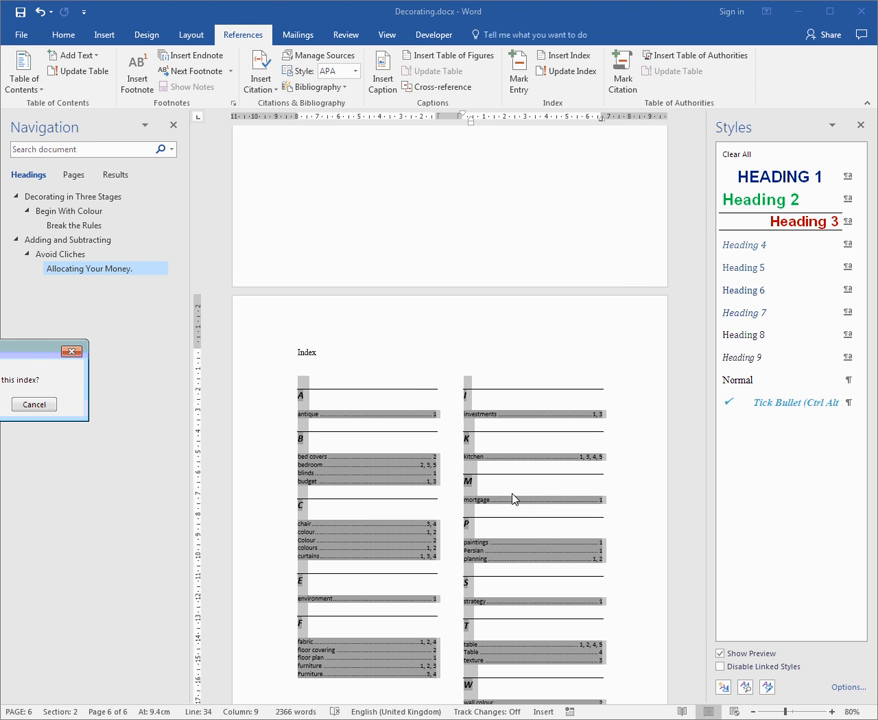
drag(50, 360, 483, 193)
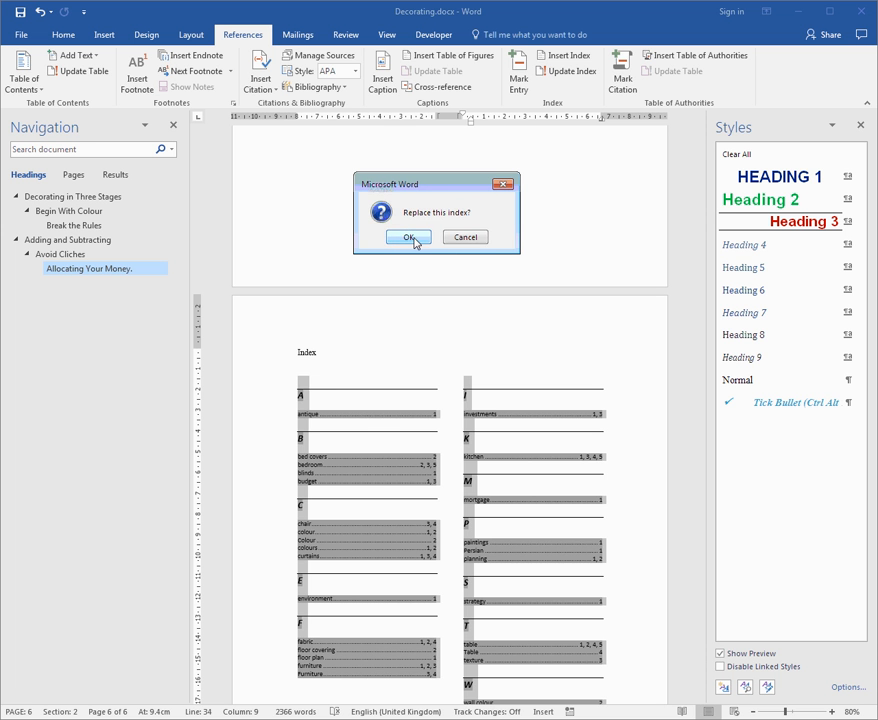
click(412, 238)
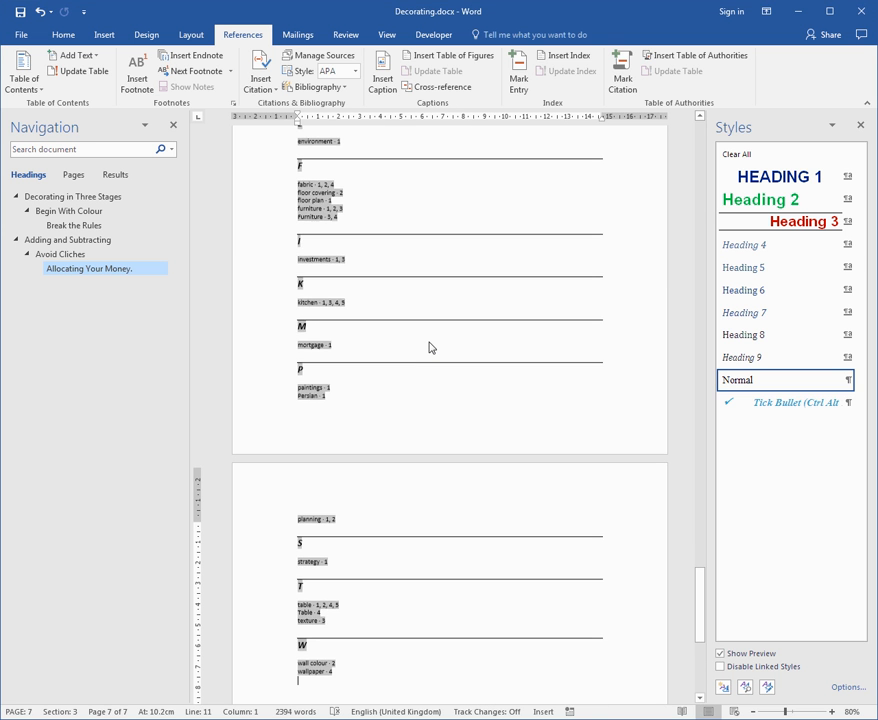
Step: Replace the existing index with a one-column index in the Formal format, with right-aligned page numbers and dotted tab leaders
scroll(429, 347, up, 6)
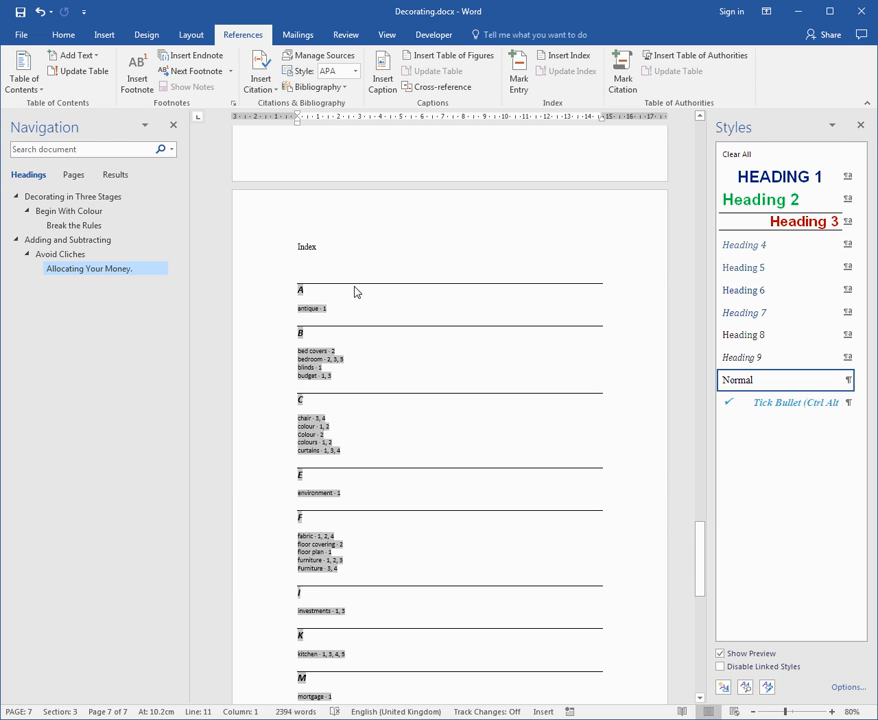
click(335, 266)
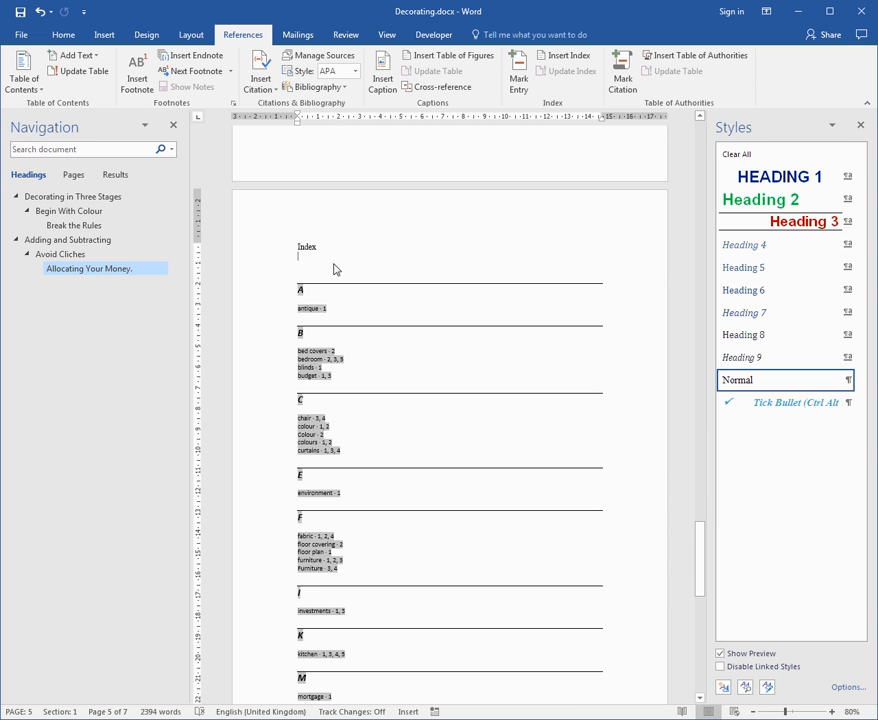
click(420, 310)
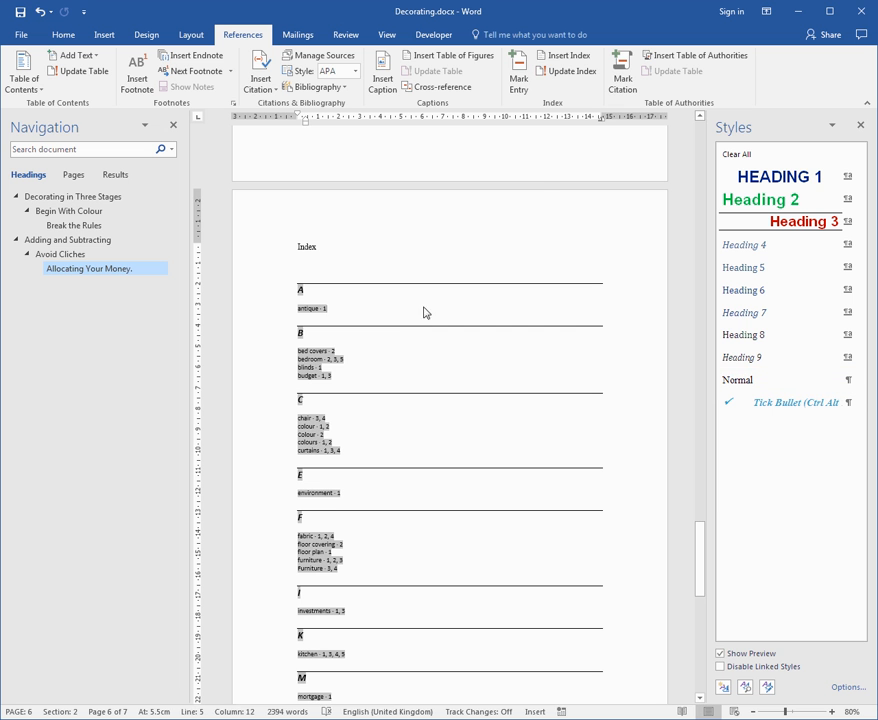
click(584, 59)
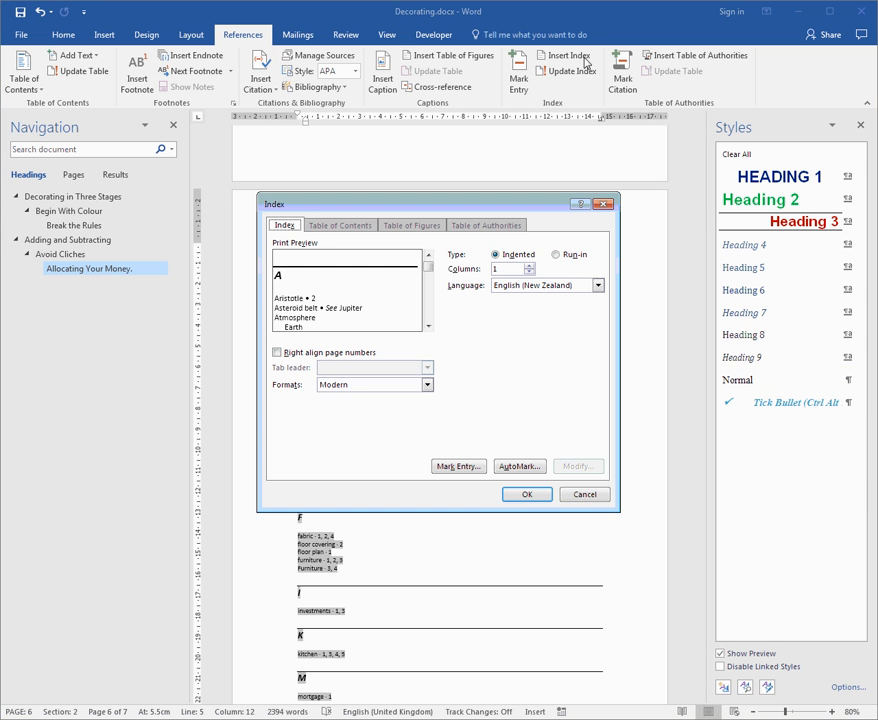
click(432, 392)
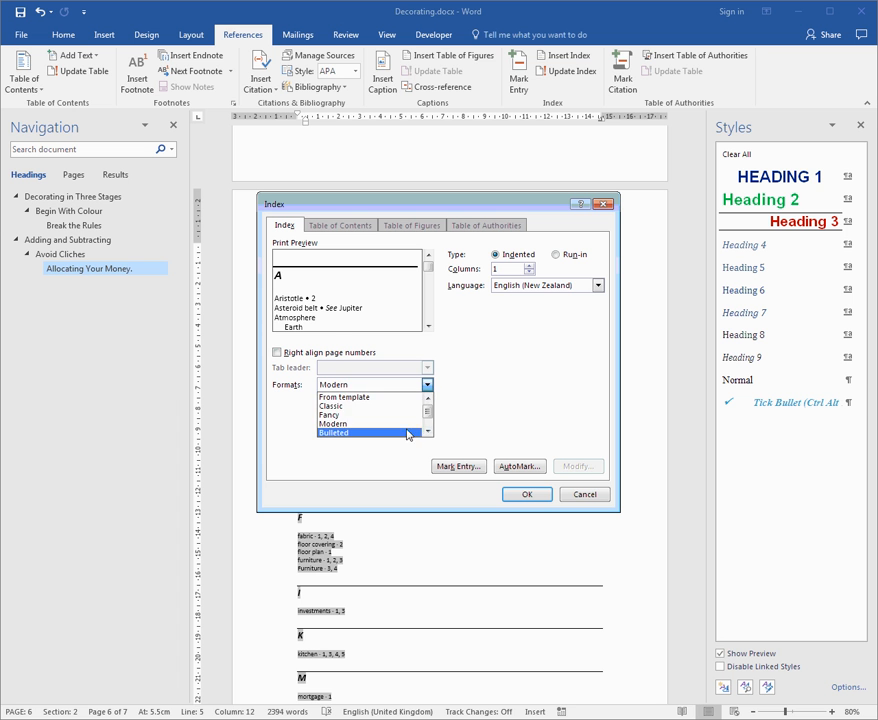
scroll(422, 434, down, 1)
click(400, 422)
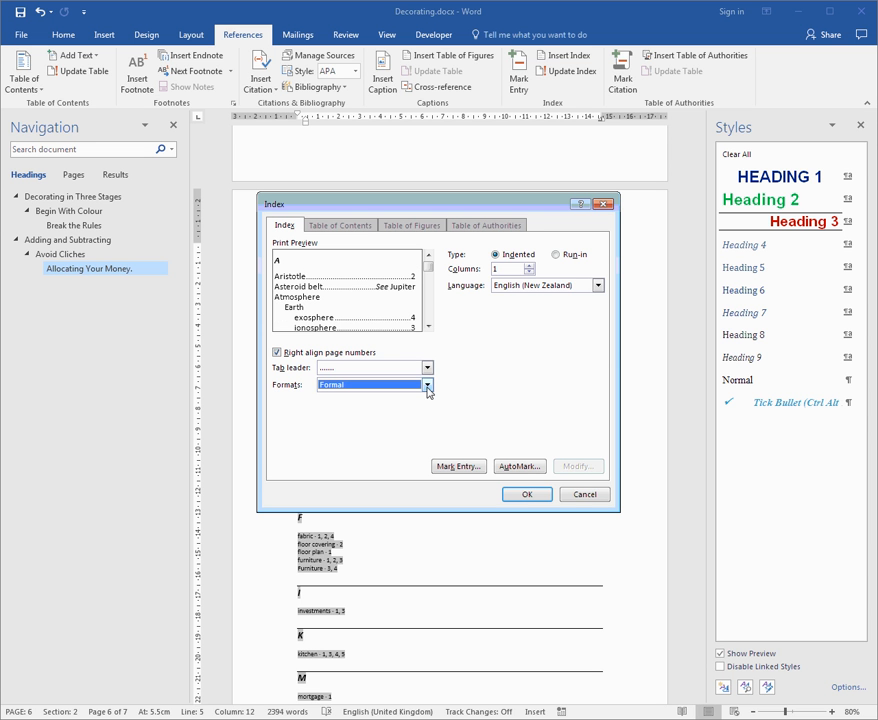
click(527, 494)
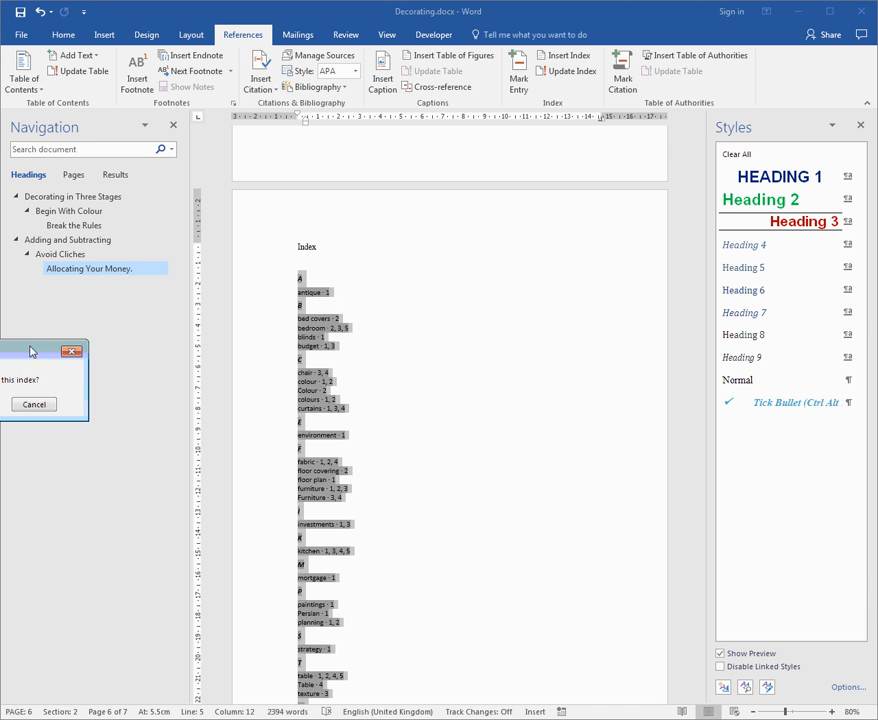
drag(30, 352, 472, 162)
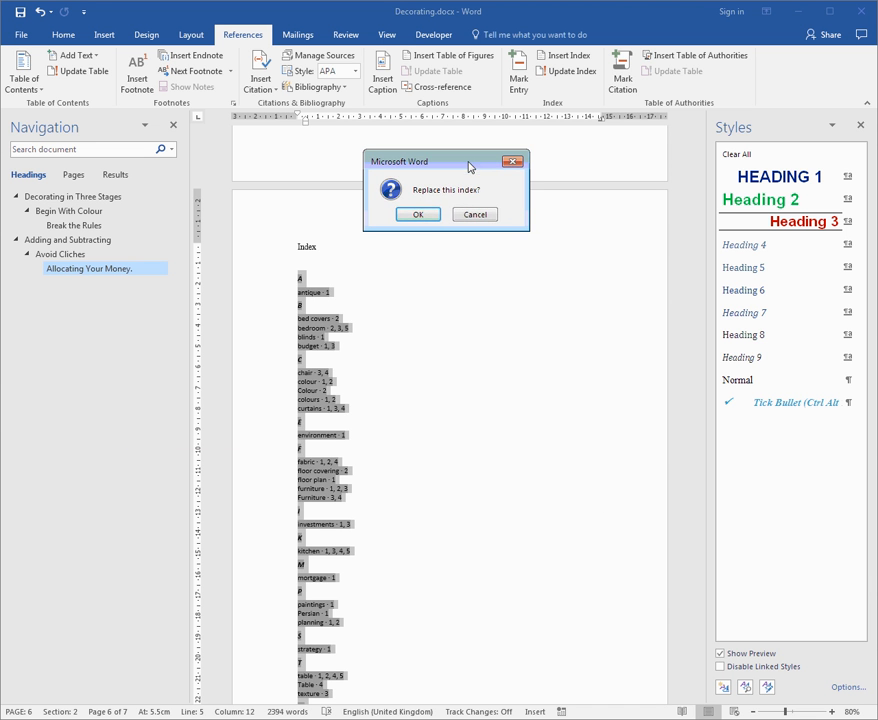
click(420, 216)
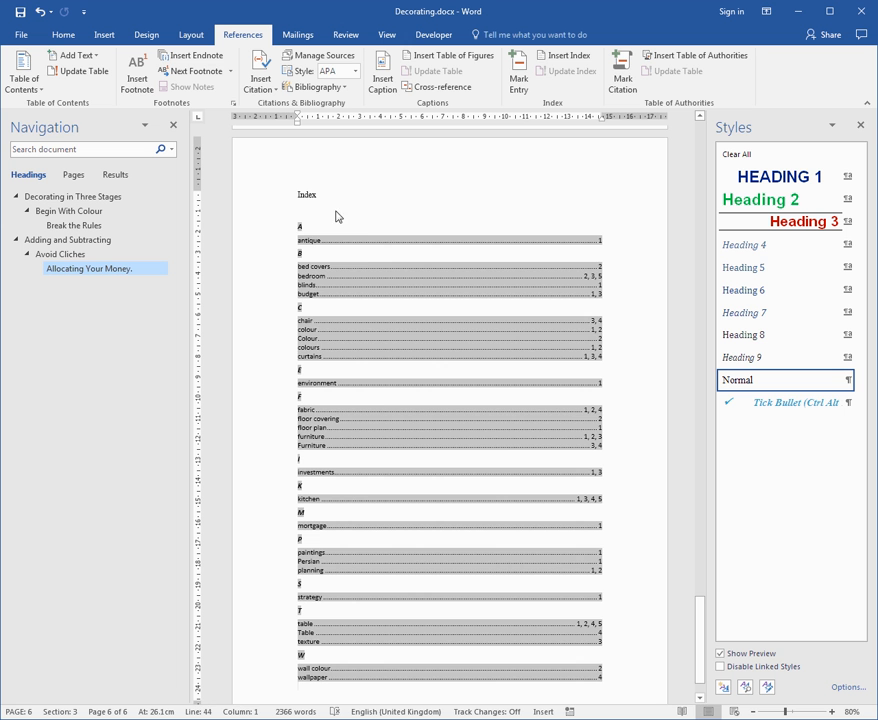
scroll(382, 401, down, 1)
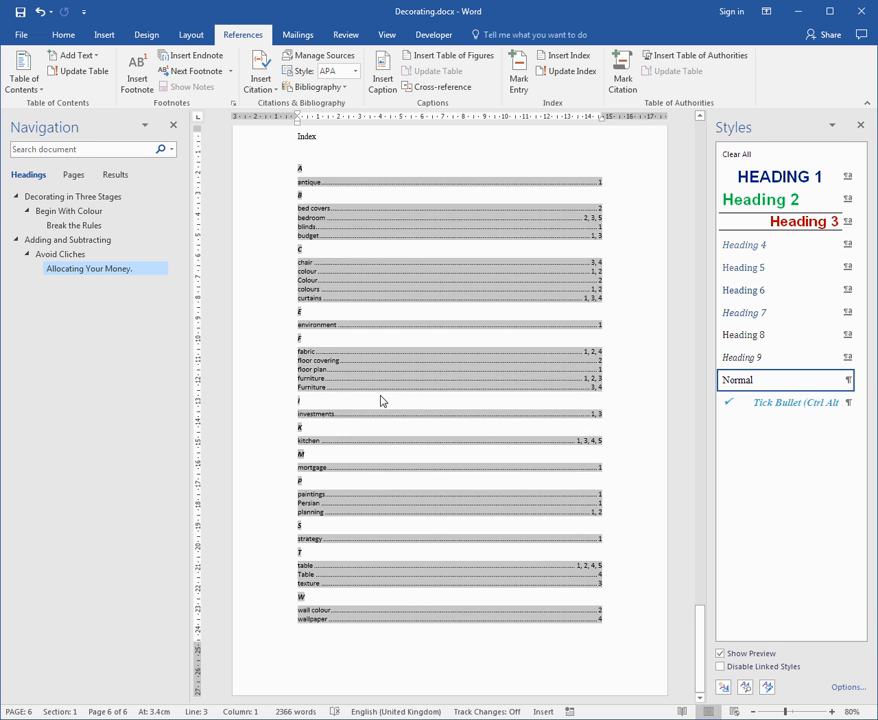
scroll(380, 401, up, 3)
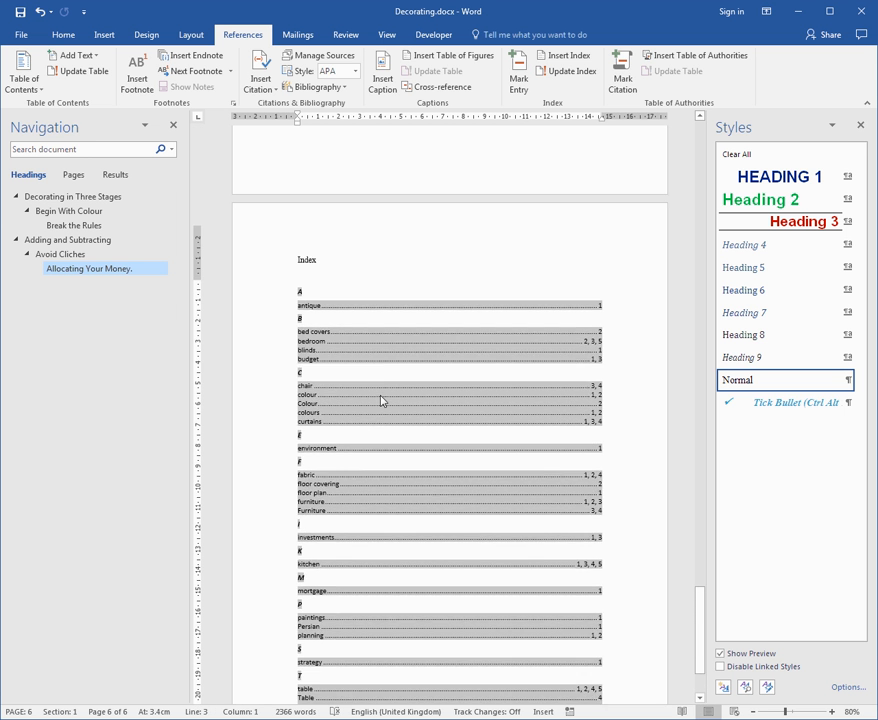